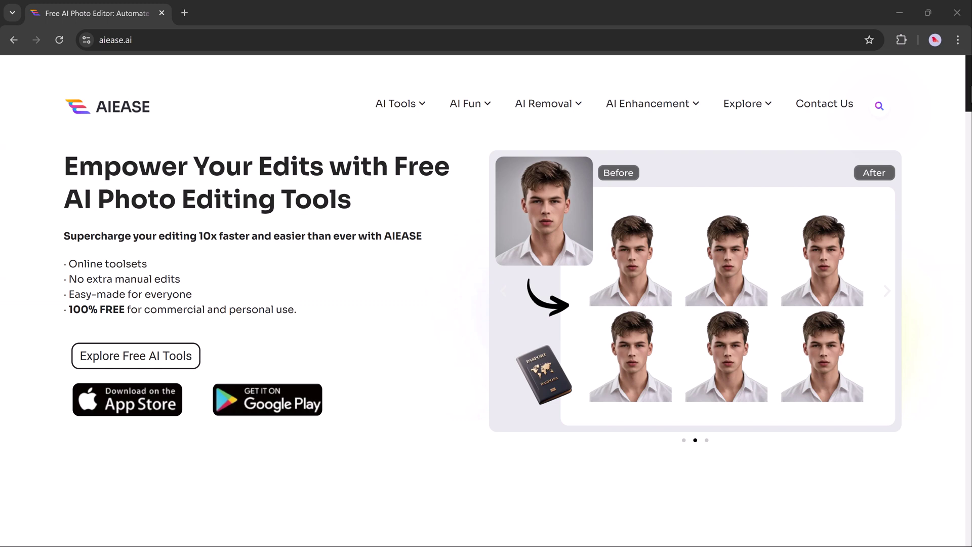
Step: Browse the Passport Photo Maker, AI Image Enlarger and Photo Enhancer feature tabs on the home page
{"action": "scroll", "coordinate": [486, 303], "scroll_direction": "down", "scroll_amount": 5}
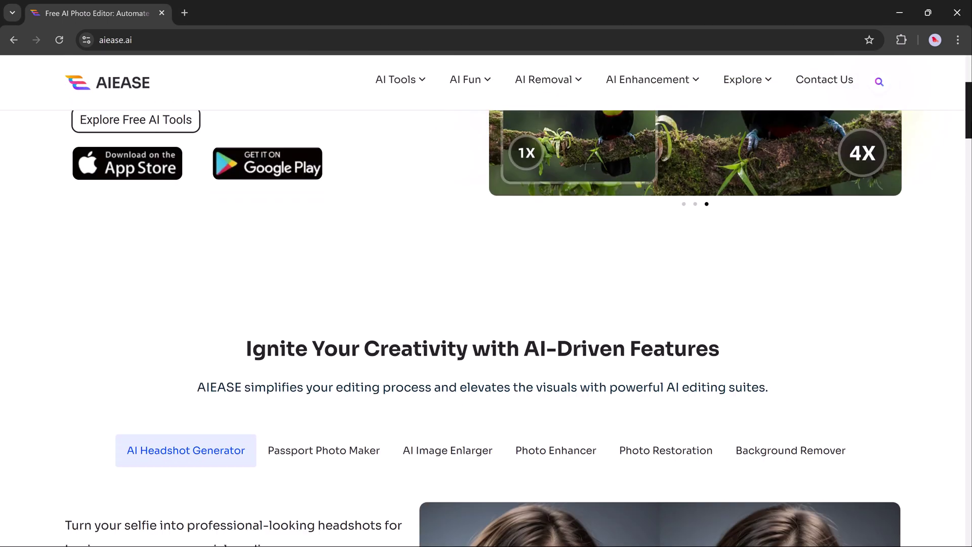
{"action": "scroll", "coordinate": [479, 282], "scroll_direction": "down", "scroll_amount": 5}
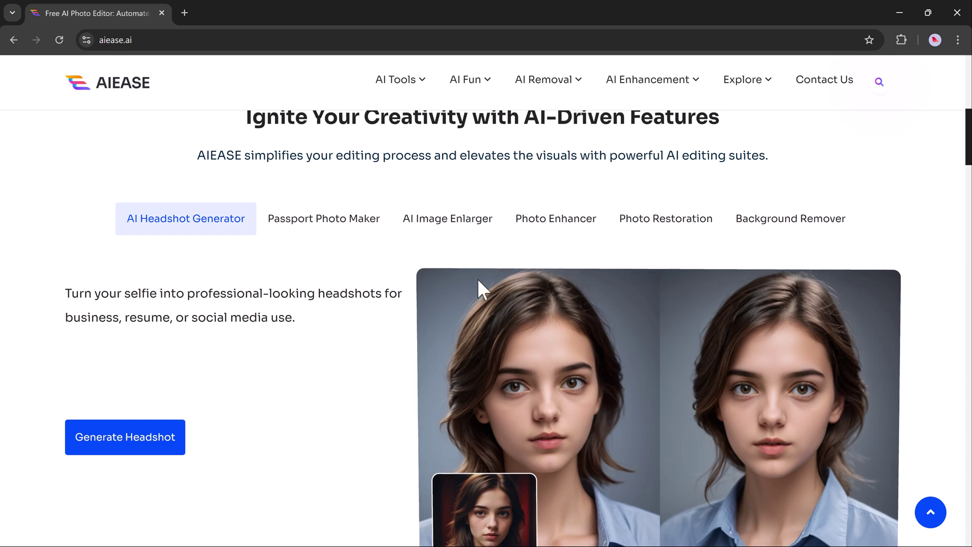
{"action": "left_click", "coordinate": [347, 232]}
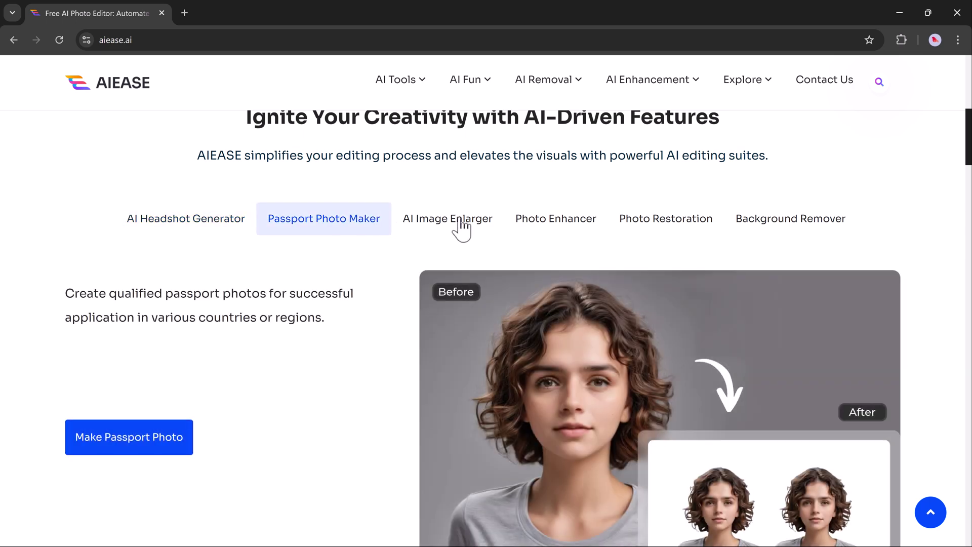
{"action": "left_click", "coordinate": [461, 229]}
{"action": "left_click", "coordinate": [560, 226]}
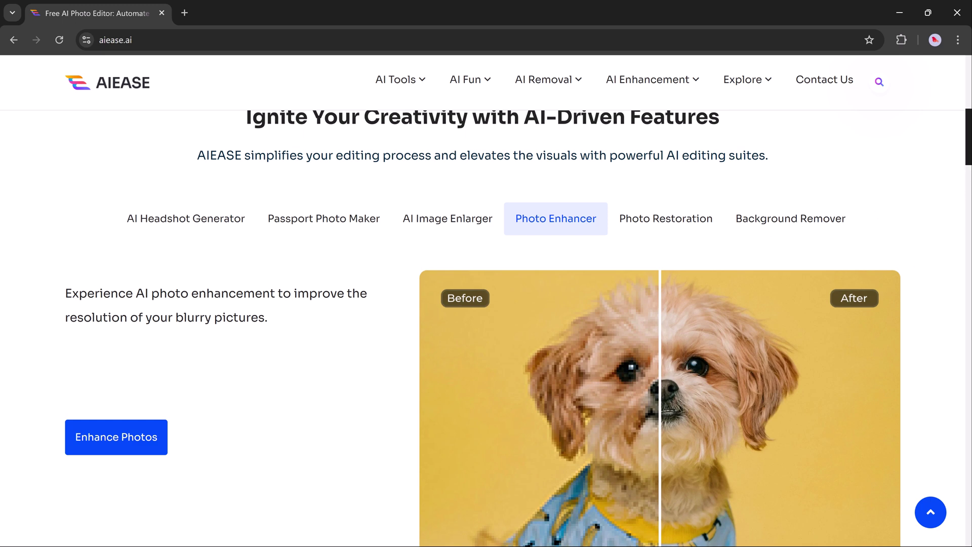
{"action": "scroll", "coordinate": [486, 324], "scroll_direction": "down", "scroll_amount": 10}
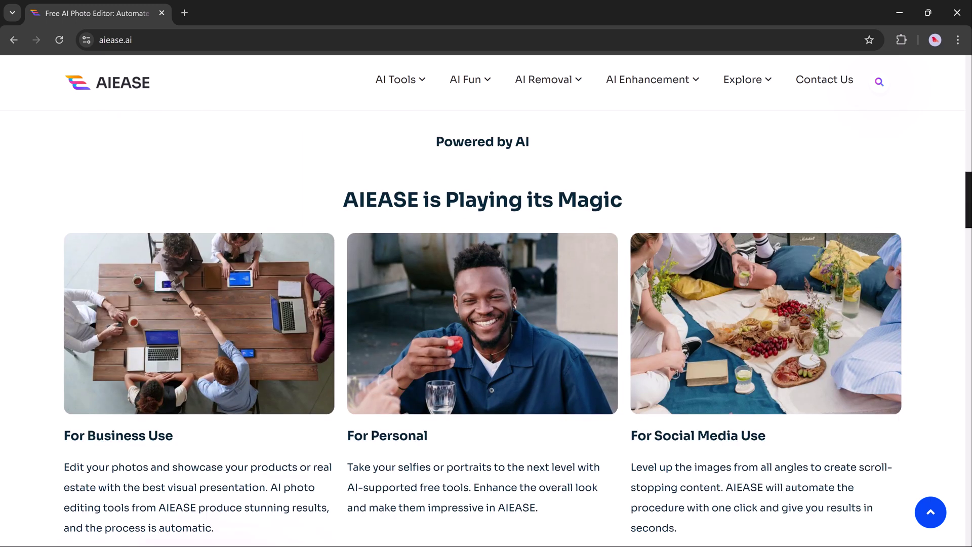
Step: Scroll down the home page to the testimonials, then back up
{"action": "scroll", "coordinate": [486, 324], "scroll_direction": "down", "scroll_amount": 2}
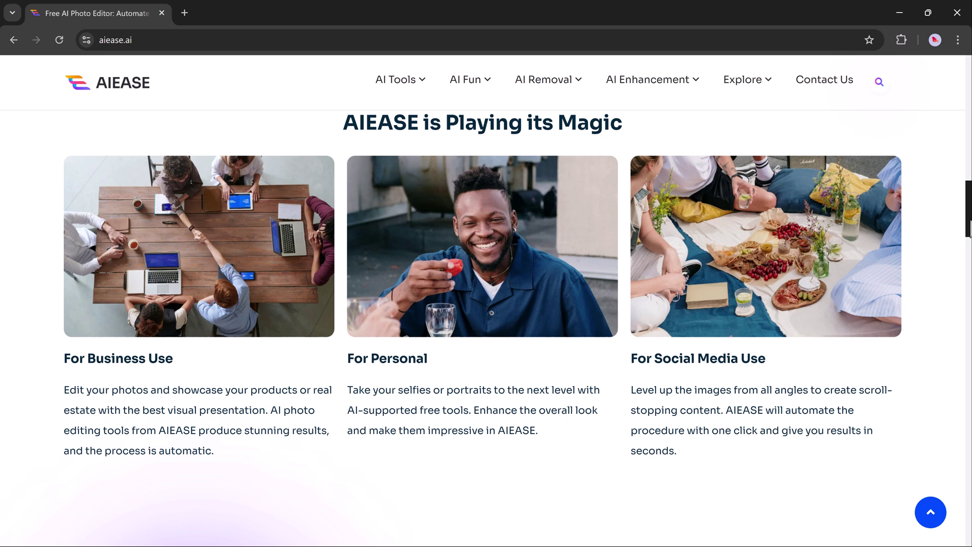
{"action": "scroll", "coordinate": [486, 324], "scroll_direction": "down", "scroll_amount": 6}
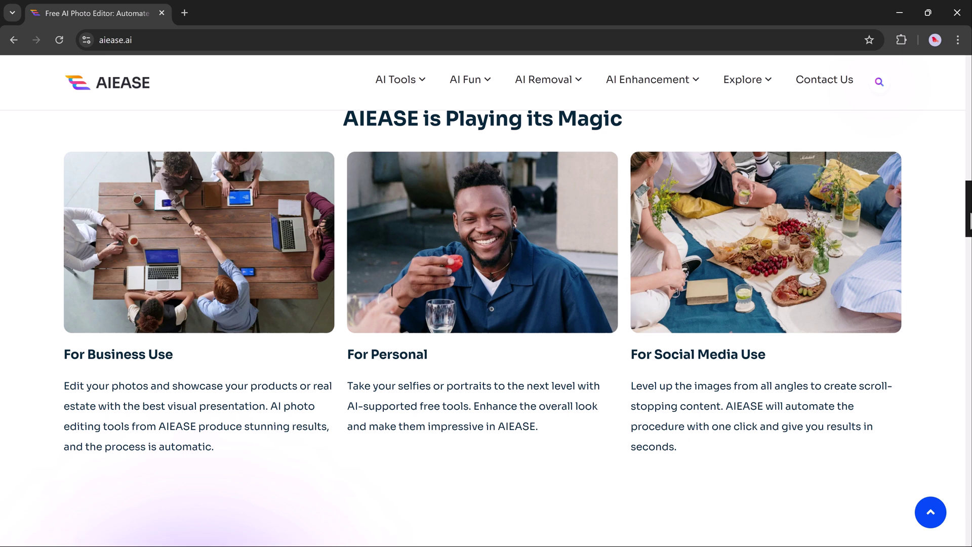
{"action": "scroll", "coordinate": [486, 324], "scroll_direction": "down", "scroll_amount": 2}
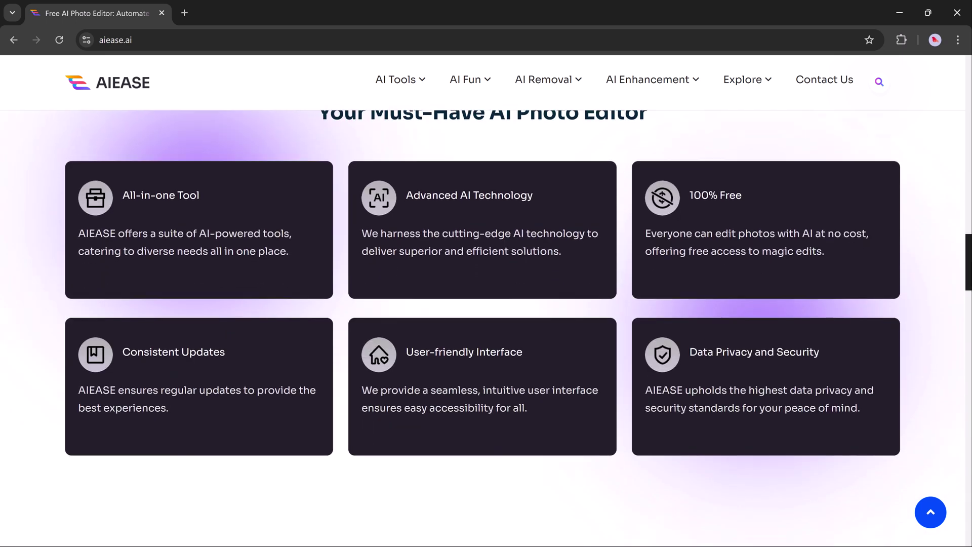
{"action": "scroll", "coordinate": [486, 324], "scroll_direction": "down", "scroll_amount": 7}
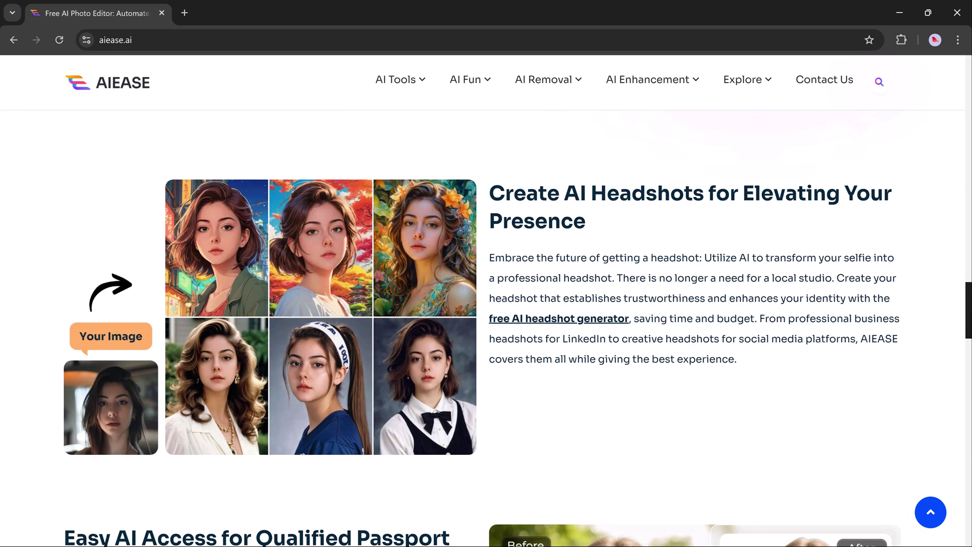
{"action": "scroll", "coordinate": [485, 324], "scroll_direction": "down", "scroll_amount": 7}
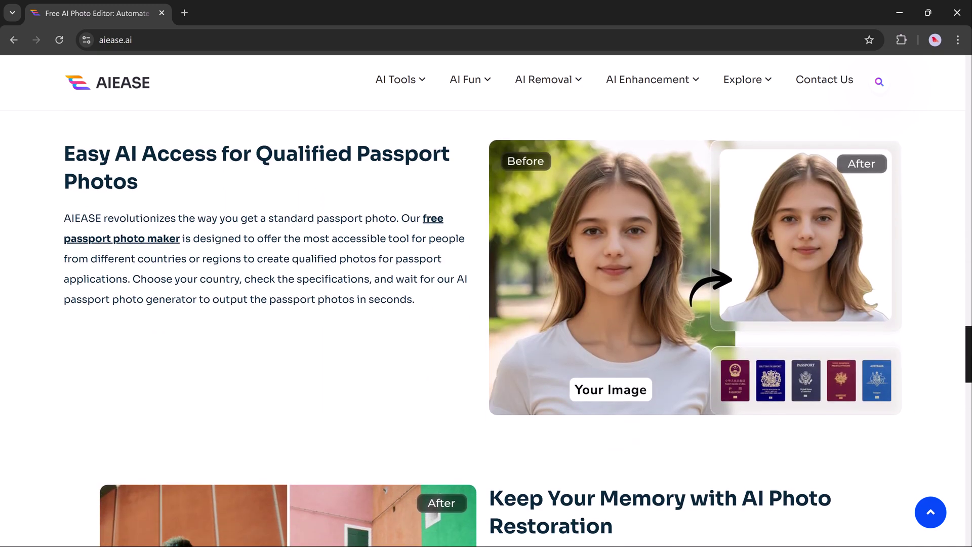
{"action": "scroll", "coordinate": [486, 324], "scroll_direction": "down", "scroll_amount": 14}
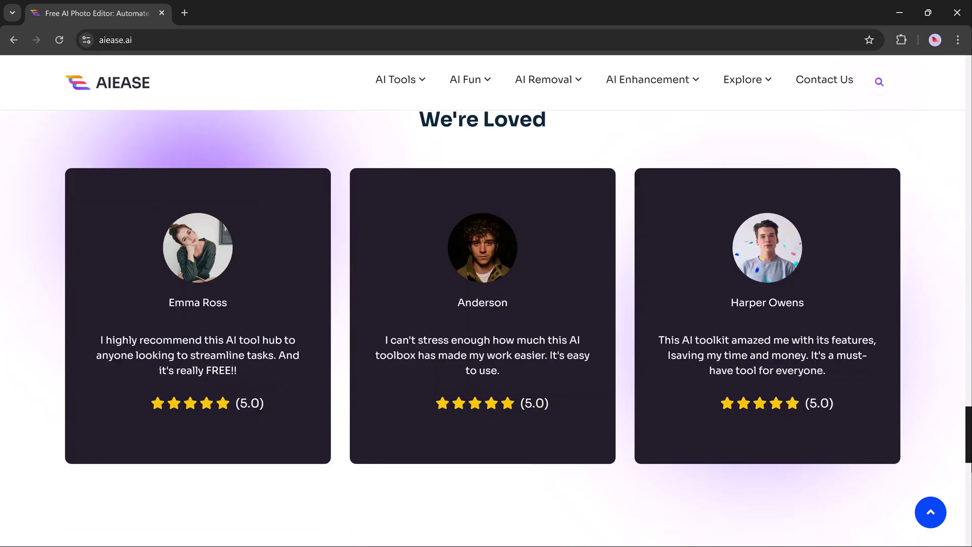
{"action": "scroll", "coordinate": [486, 324], "scroll_direction": "down", "scroll_amount": 6}
{"action": "scroll", "coordinate": [486, 324], "scroll_direction": "up", "scroll_amount": 6}
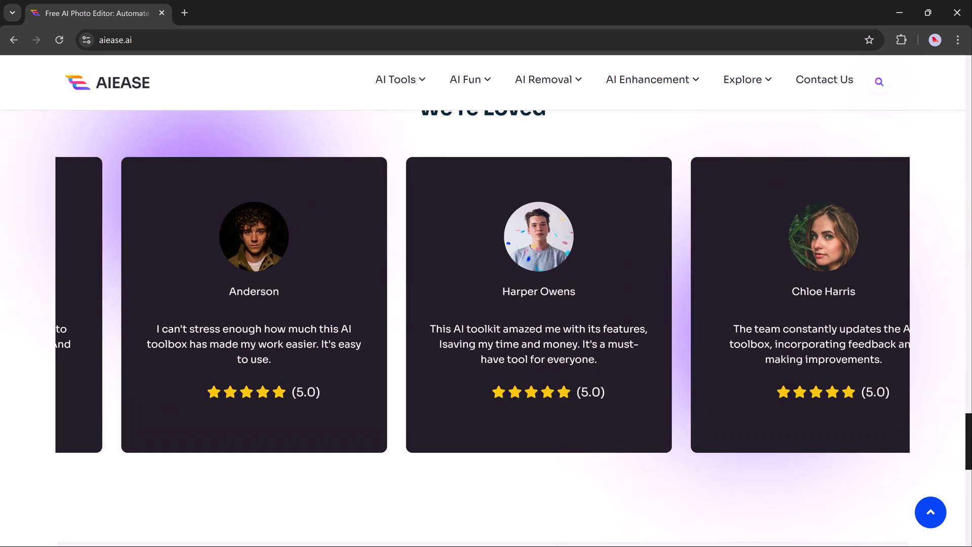
{"action": "scroll", "coordinate": [486, 324], "scroll_direction": "up", "scroll_amount": 18}
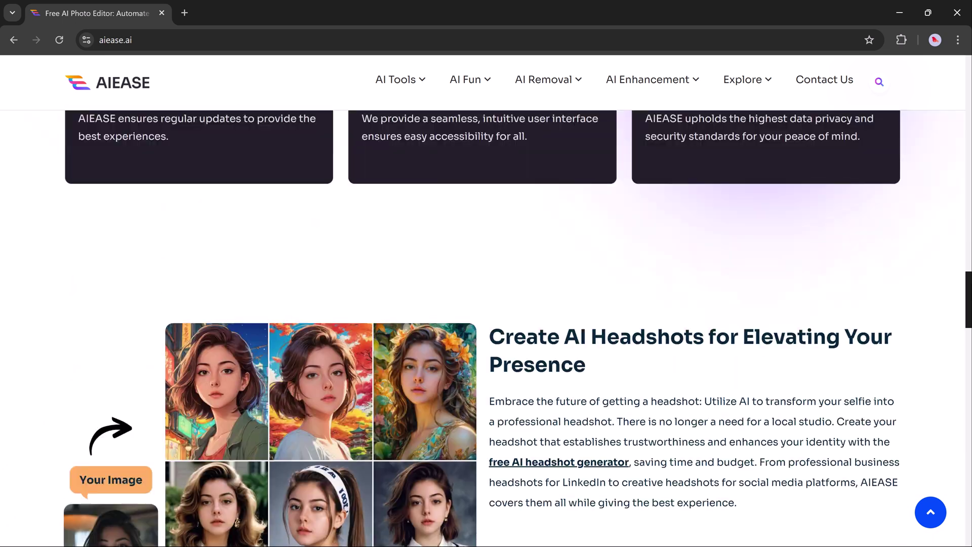
{"action": "scroll", "coordinate": [277, 365], "scroll_direction": "up", "scroll_amount": 15}
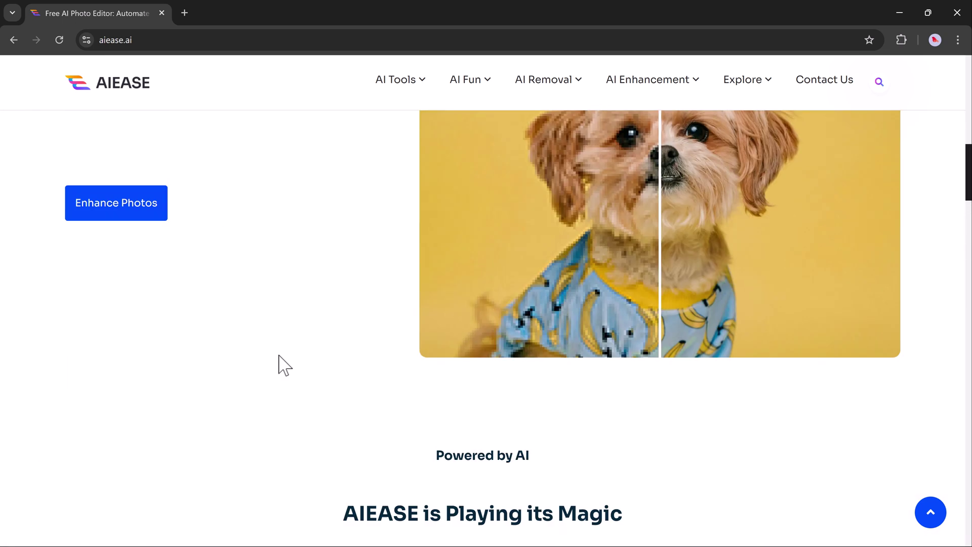
Step: Open the AI headshot generator, then switch to the AI image generator
{"action": "left_click", "coordinate": [107, 408]}
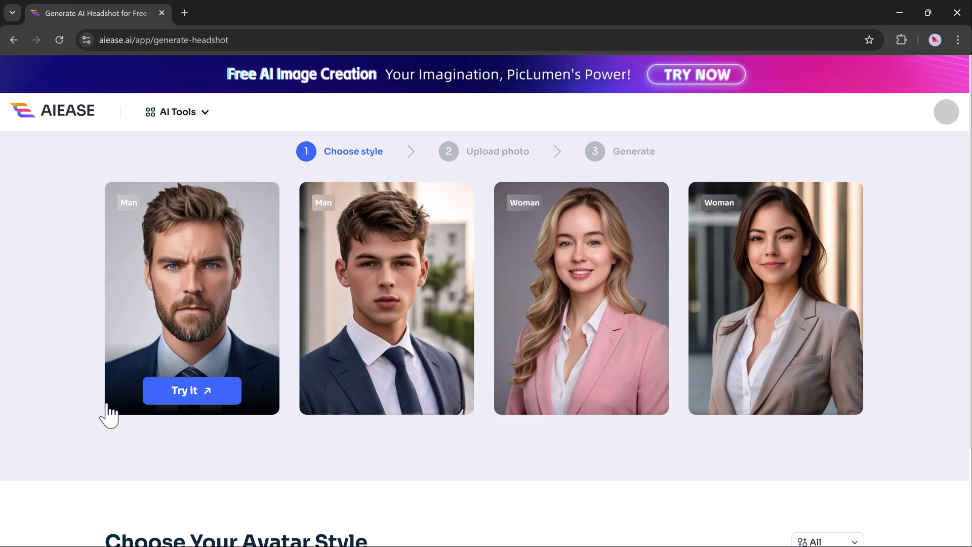
{"action": "scroll", "coordinate": [152, 416], "scroll_direction": "down", "scroll_amount": 1}
{"action": "left_click", "coordinate": [208, 185]}
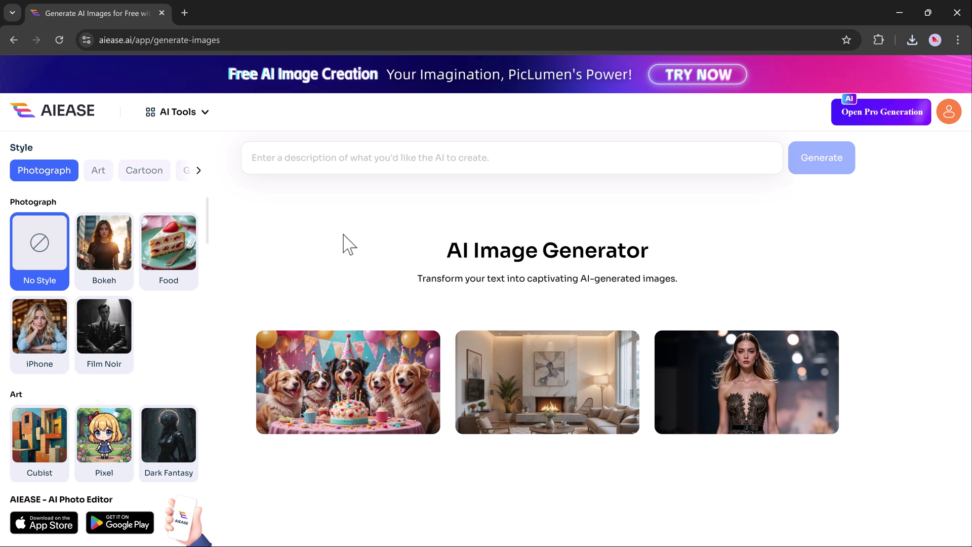
Step: Generate 9:16 oil-painting images of a man in blue jeans and red jacket, and preview the first
{"action": "left_click", "coordinate": [296, 156]}
{"action": "left_click", "coordinate": [299, 184]}
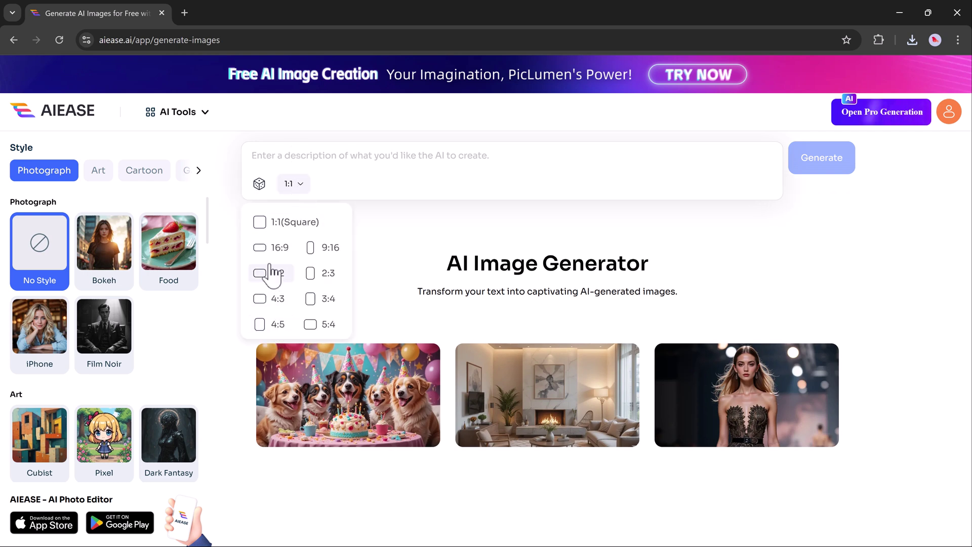
{"action": "left_click", "coordinate": [326, 249]}
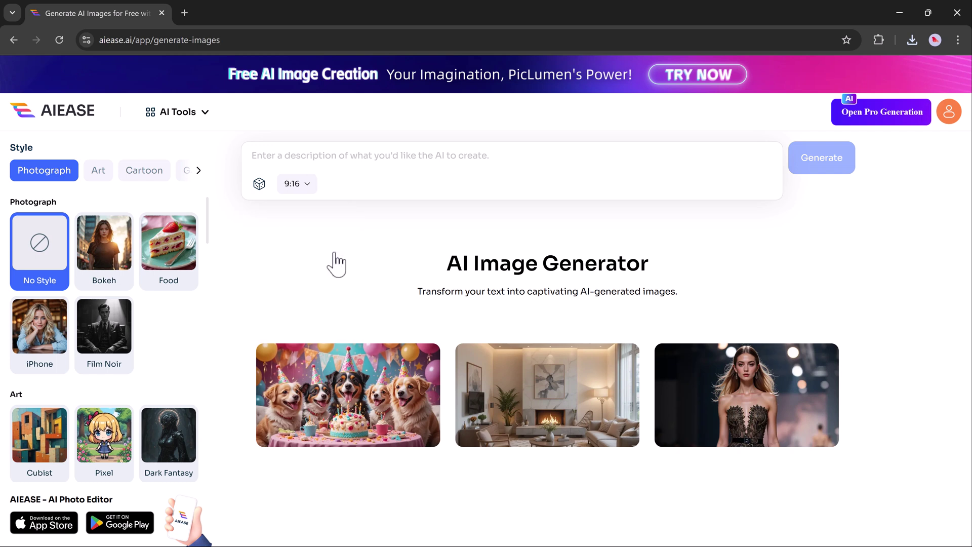
{"action": "left_click", "coordinate": [312, 166]}
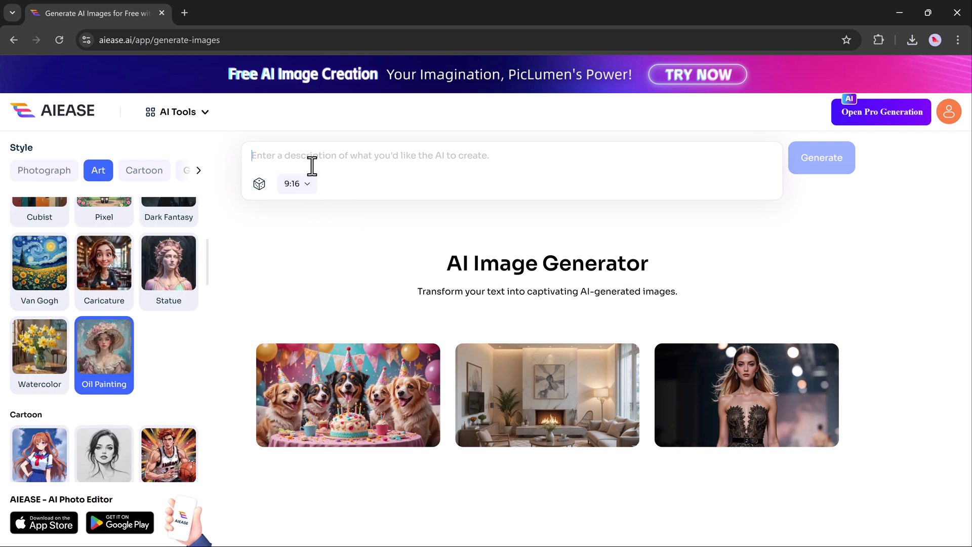
{"action": "type", "text": "A man in blue jeans and red jacket"}
{"action": "left_click", "coordinate": [815, 167]}
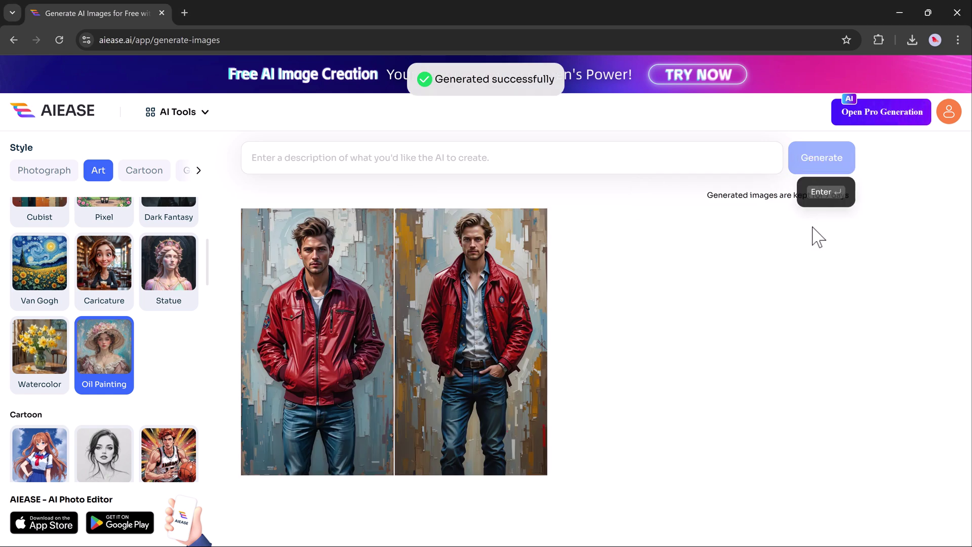
{"action": "left_click", "coordinate": [324, 305]}
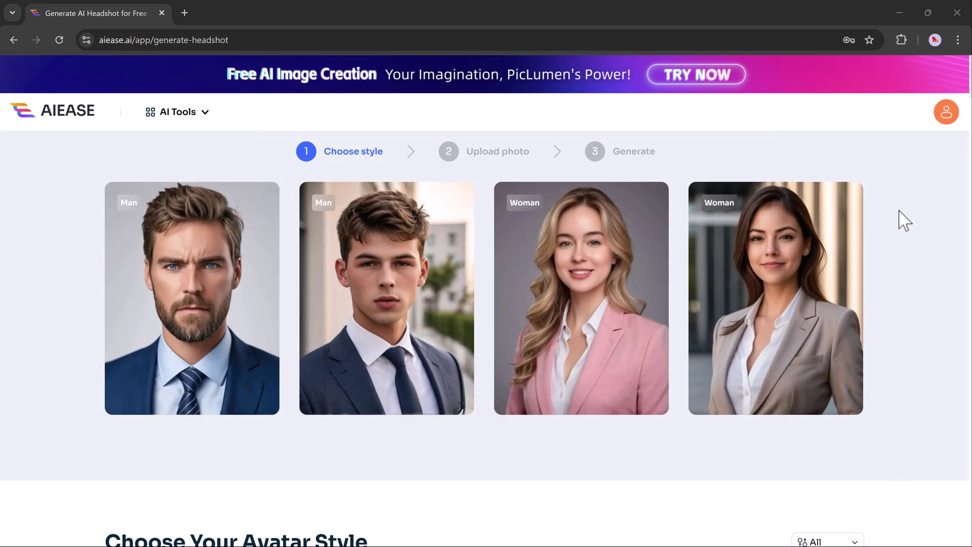
{"action": "scroll", "coordinate": [901, 241], "scroll_direction": "down", "scroll_amount": 5}
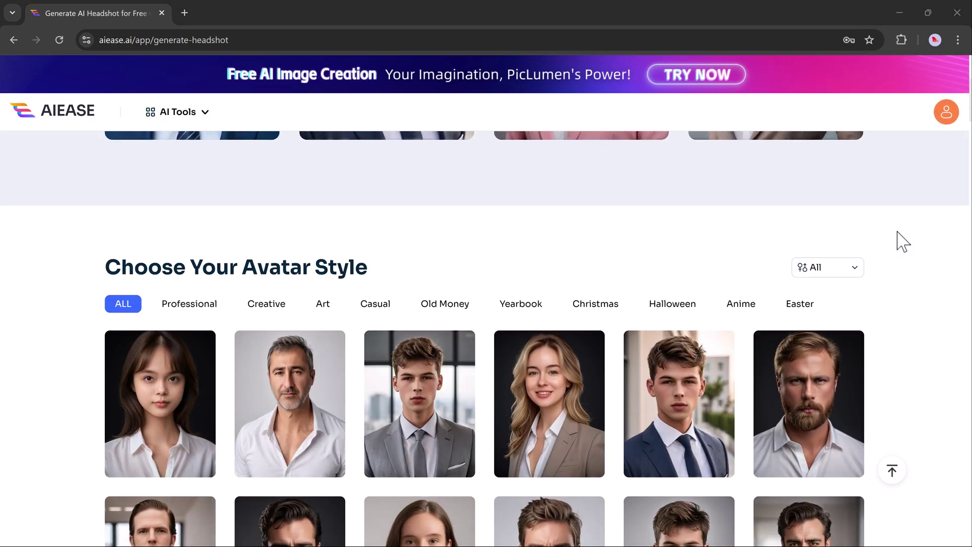
Step: Filter avatar styles by Professional and Creative, then choose the fox-eared Creative woman style
{"action": "scroll", "coordinate": [902, 241], "scroll_direction": "down", "scroll_amount": 3}
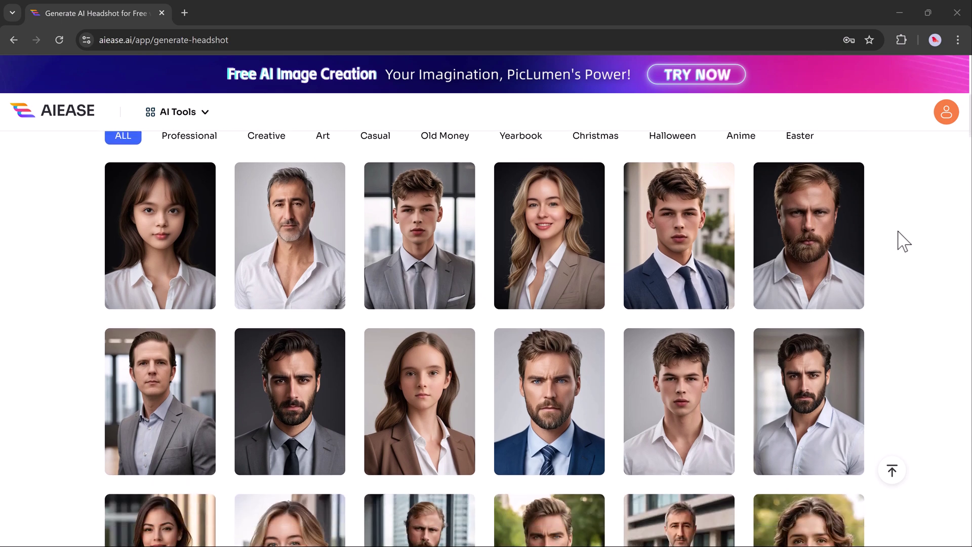
{"action": "scroll", "coordinate": [903, 241], "scroll_direction": "up", "scroll_amount": 1}
{"action": "left_click", "coordinate": [188, 200]}
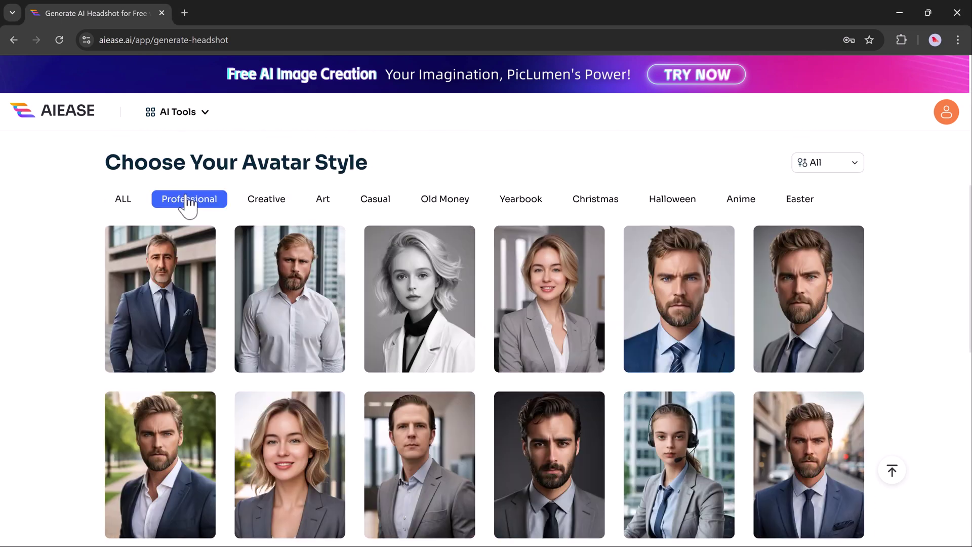
{"action": "left_click", "coordinate": [279, 205]}
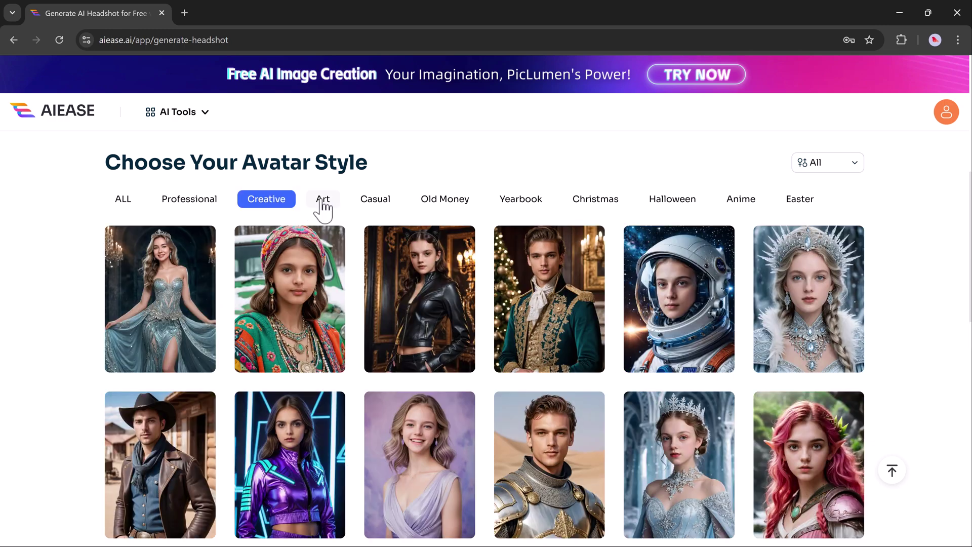
{"action": "left_click", "coordinate": [123, 199]}
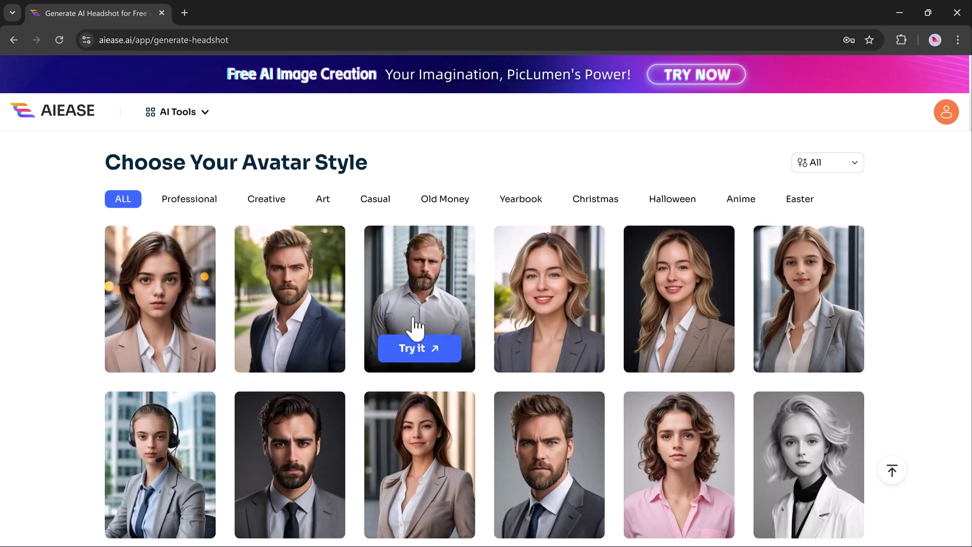
{"action": "scroll", "coordinate": [414, 334], "scroll_direction": "down", "scroll_amount": 5}
{"action": "scroll", "coordinate": [416, 318], "scroll_direction": "down", "scroll_amount": 11}
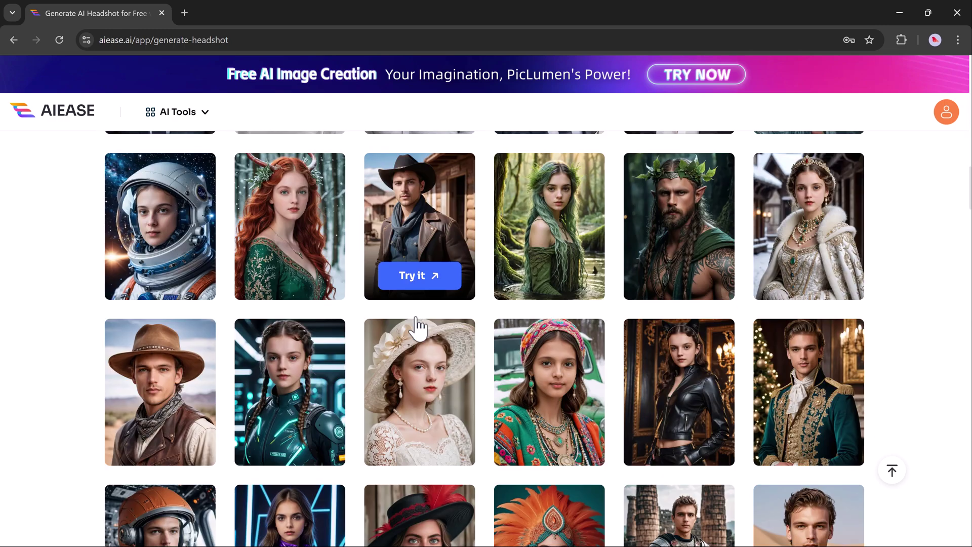
{"action": "scroll", "coordinate": [425, 253], "scroll_direction": "down", "scroll_amount": 6}
{"action": "scroll", "coordinate": [431, 228], "scroll_direction": "up", "scroll_amount": 1}
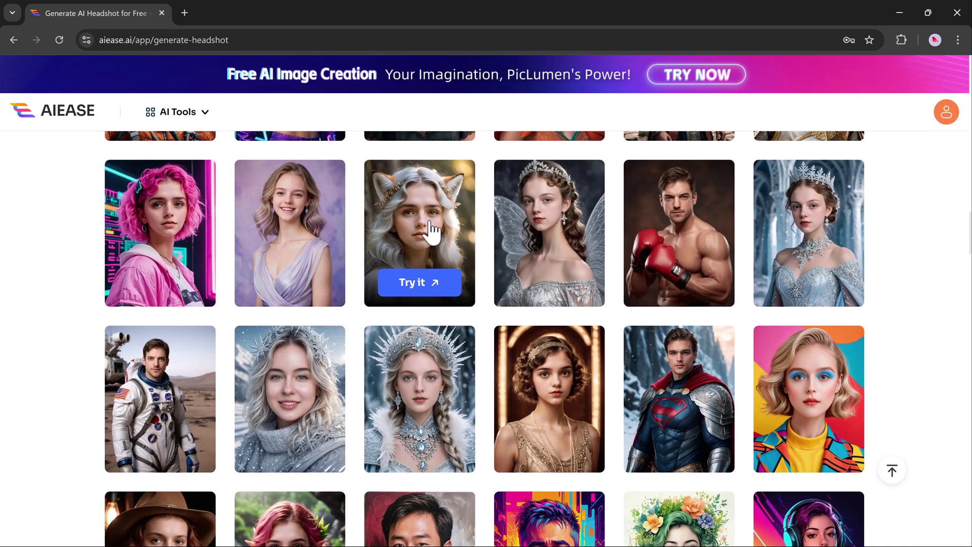
{"action": "left_click", "coordinate": [430, 234]}
Step: Upload the woman's portrait, generate a 9:16 fox-eared headshot, and generate another version
{"action": "left_click", "coordinate": [336, 386]}
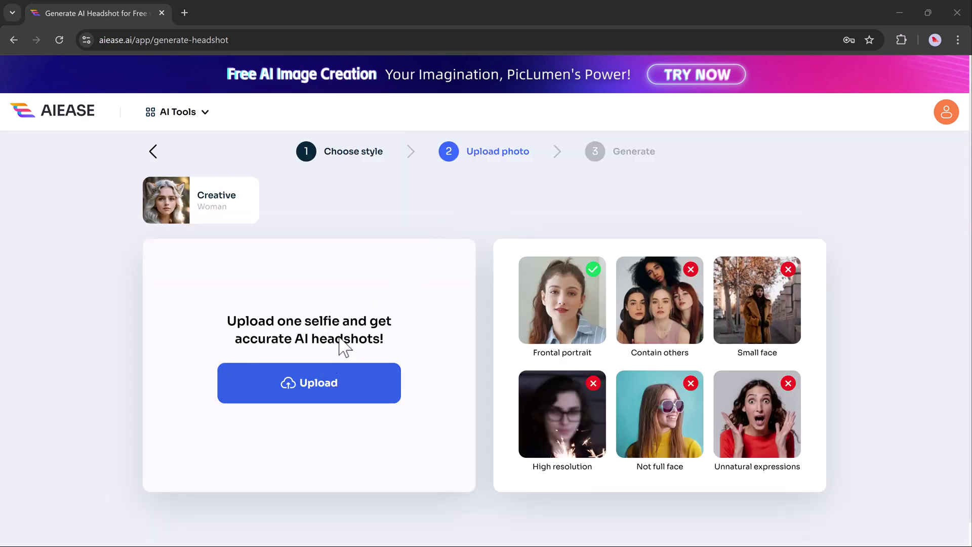
{"action": "double_click", "coordinate": [230, 117]}
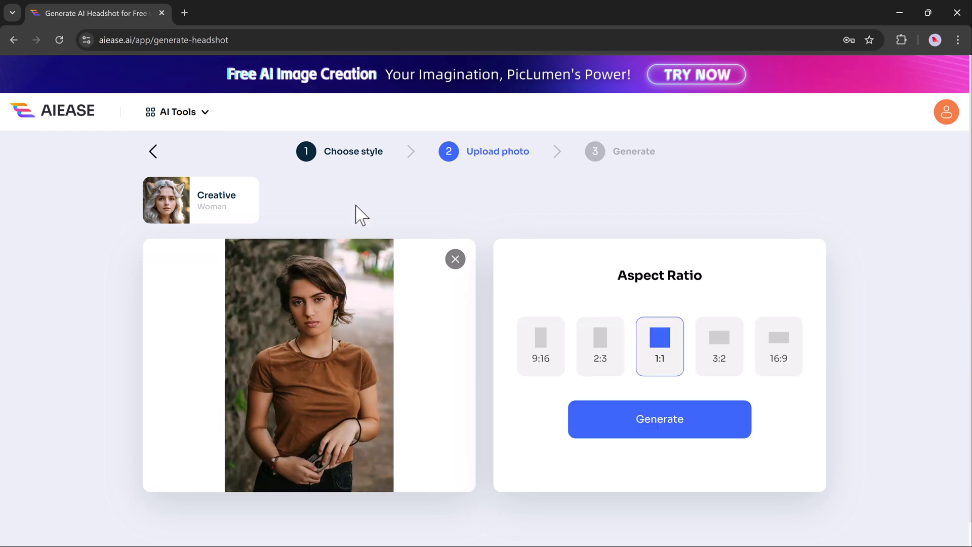
{"action": "left_click", "coordinate": [541, 344]}
{"action": "left_click", "coordinate": [643, 418]}
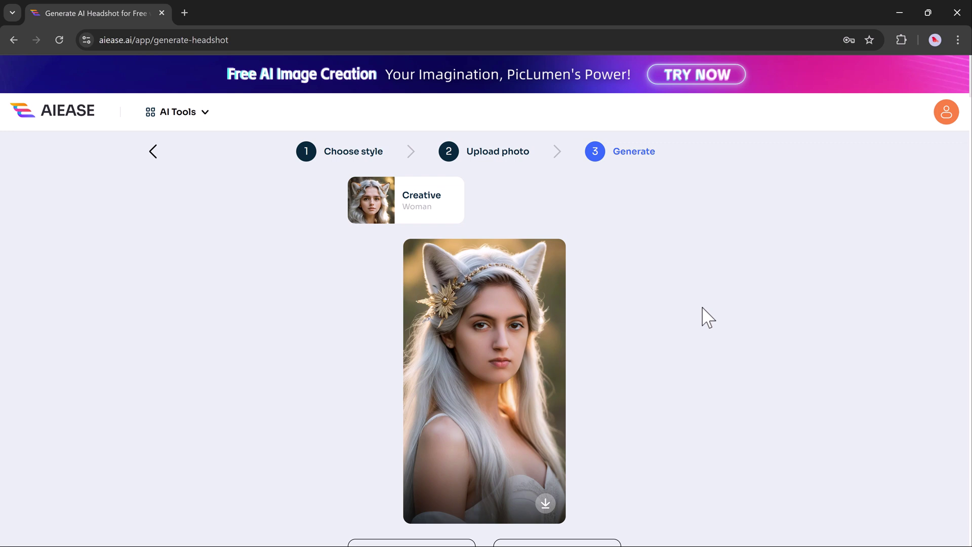
{"action": "scroll", "coordinate": [435, 430], "scroll_direction": "down", "scroll_amount": 1}
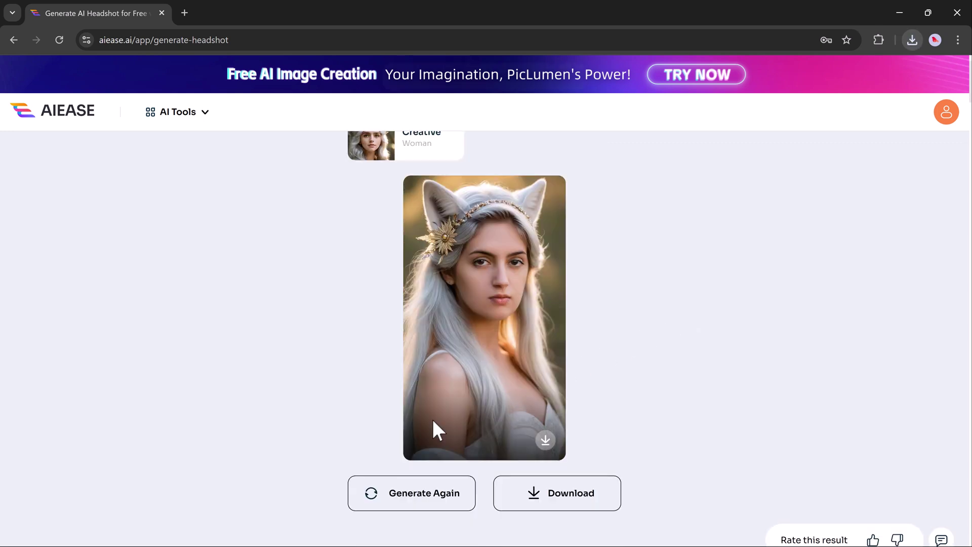
{"action": "left_click", "coordinate": [405, 506]}
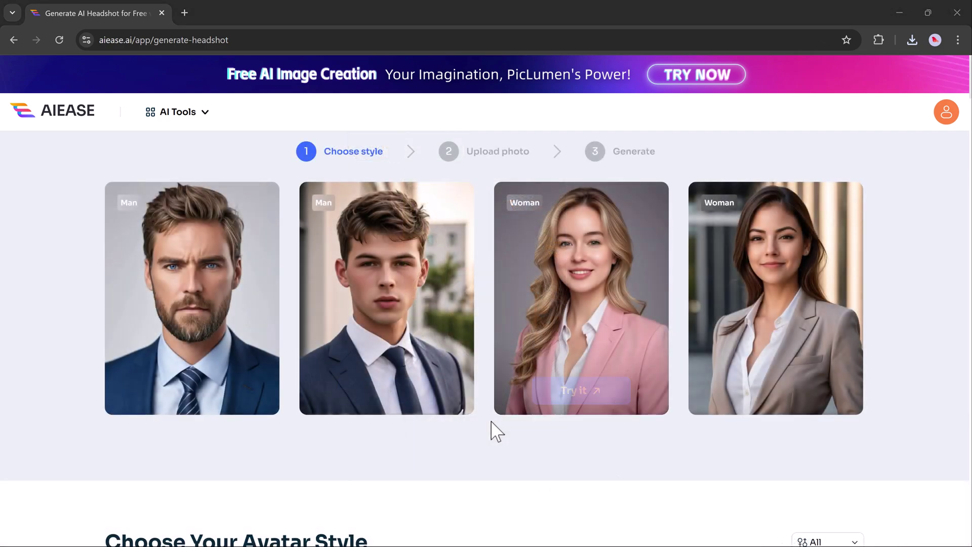
Step: Choose a Professional woman style and upload the curly-haired woman's photo
{"action": "scroll", "coordinate": [501, 447], "scroll_direction": "down", "scroll_amount": 4}
{"action": "scroll", "coordinate": [501, 432], "scroll_direction": "down", "scroll_amount": 10}
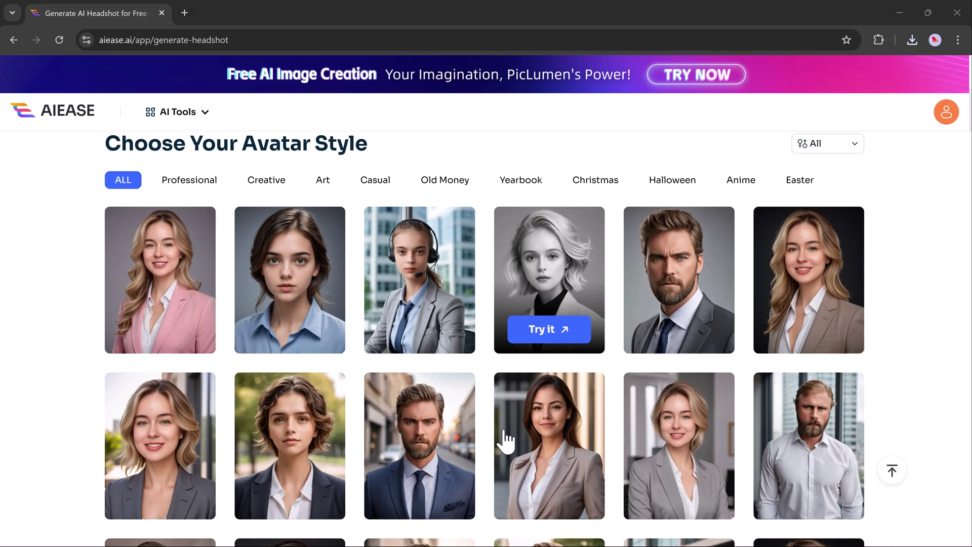
{"action": "scroll", "coordinate": [503, 428], "scroll_direction": "down", "scroll_amount": 6}
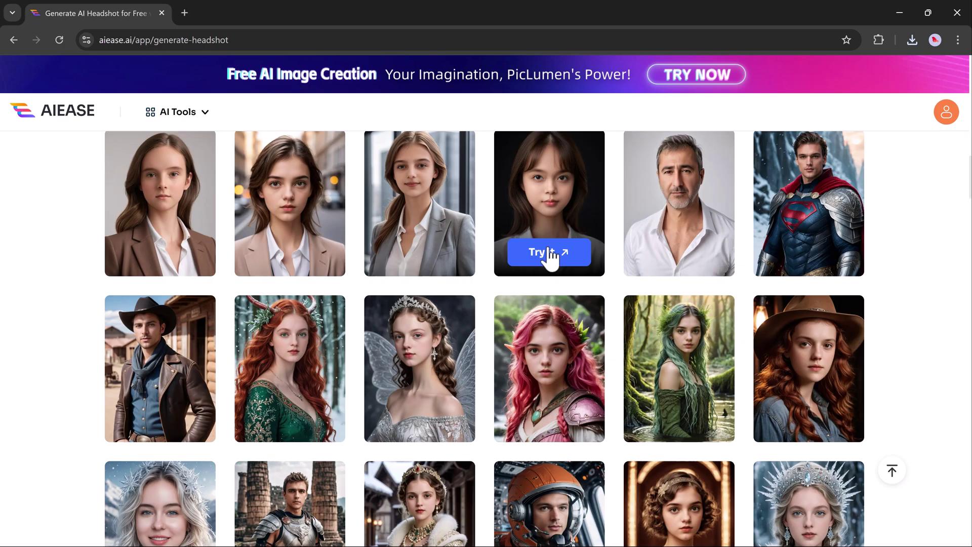
{"action": "left_click", "coordinate": [544, 251]}
{"action": "double_click", "coordinate": [396, 208]}
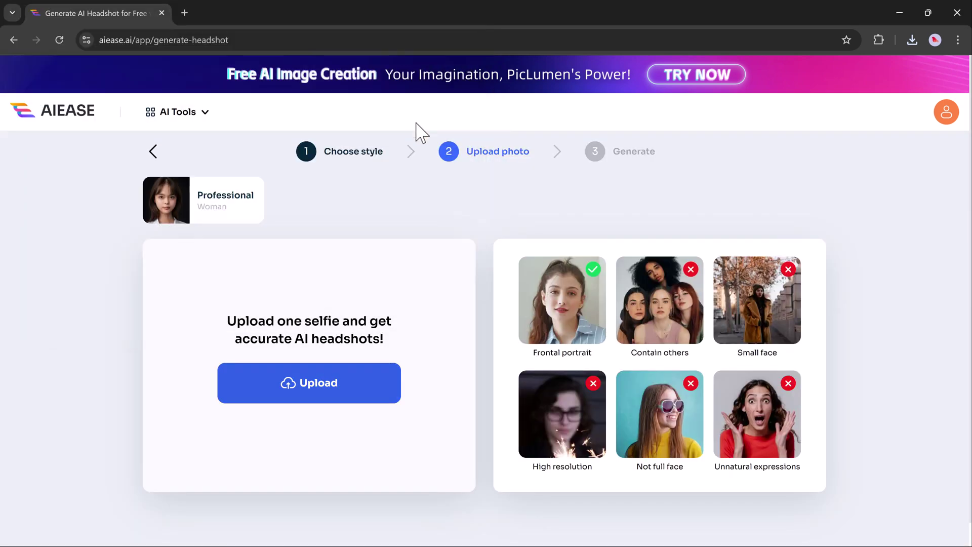
Step: Generate a 9:16 Professional headshot, regenerate it, and download the result
{"action": "left_click", "coordinate": [539, 360]}
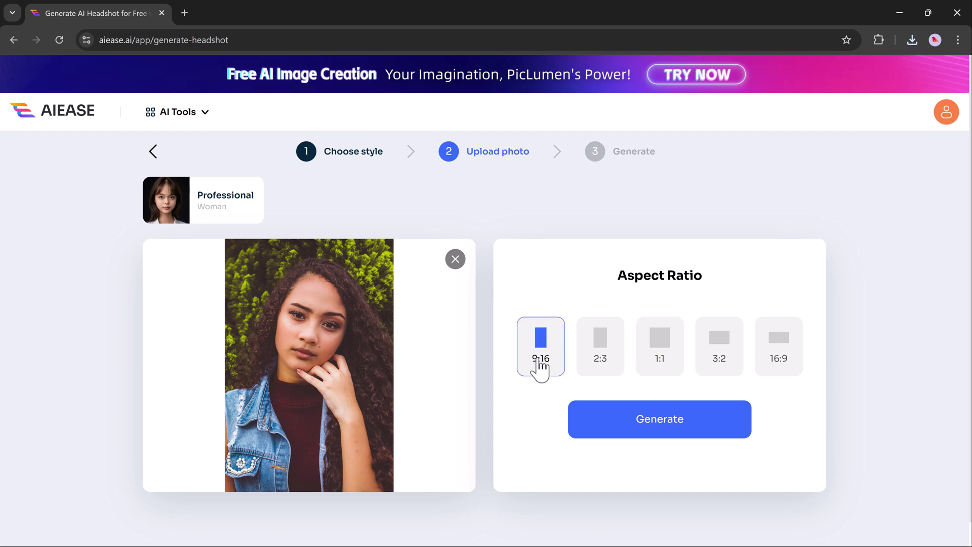
{"action": "left_click", "coordinate": [605, 351]}
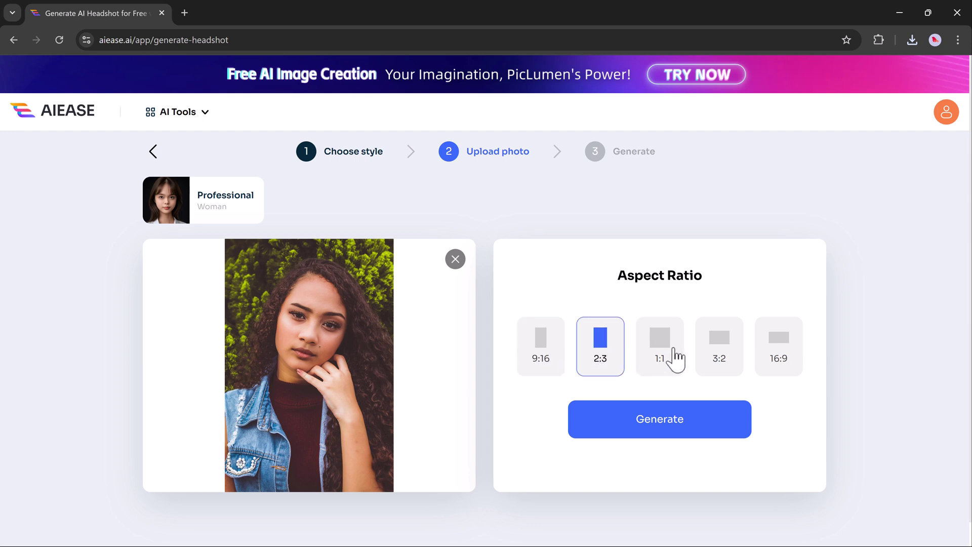
{"action": "left_click", "coordinate": [540, 349]}
{"action": "left_click", "coordinate": [639, 436]}
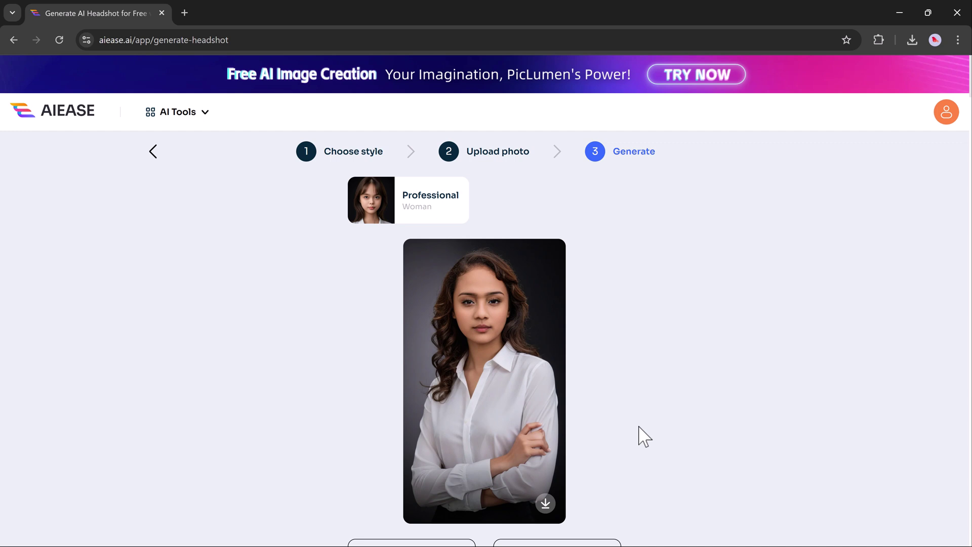
{"action": "scroll", "coordinate": [479, 280], "scroll_direction": "down", "scroll_amount": 1}
{"action": "left_click", "coordinate": [435, 498]}
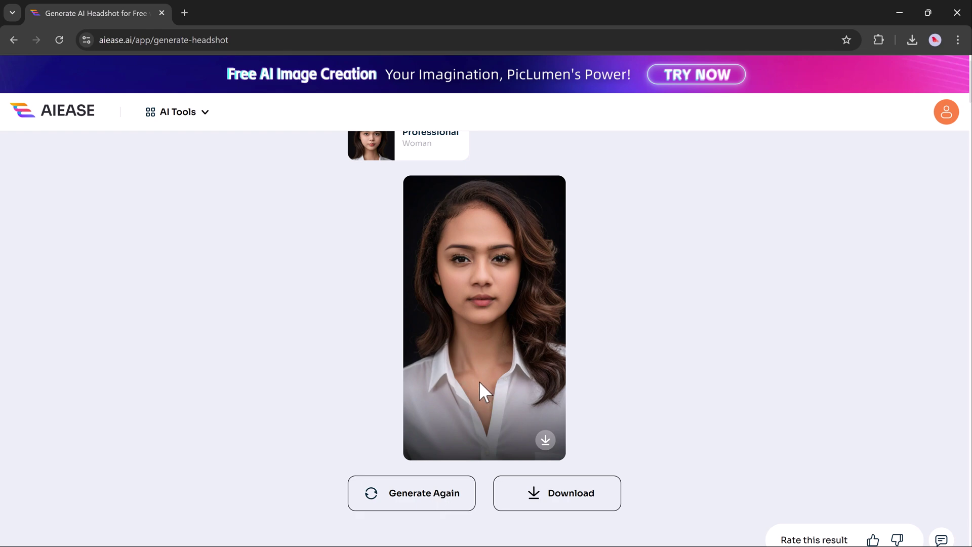
{"action": "left_click", "coordinate": [555, 493]}
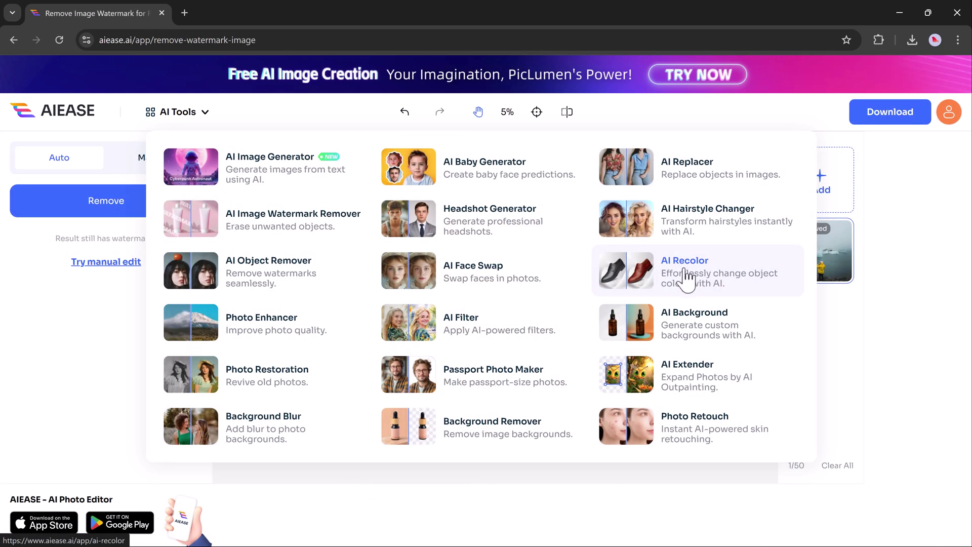
Step: Load the curly-haired portrait into AI Recolor and turn her top light blue
{"action": "left_click", "coordinate": [686, 279]}
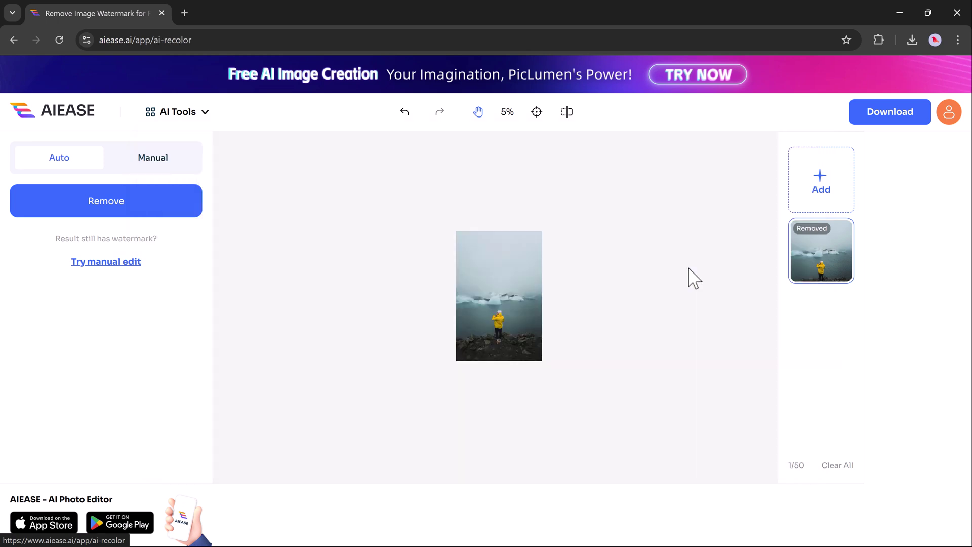
{"action": "left_click", "coordinate": [385, 291]}
{"action": "double_click", "coordinate": [441, 130]}
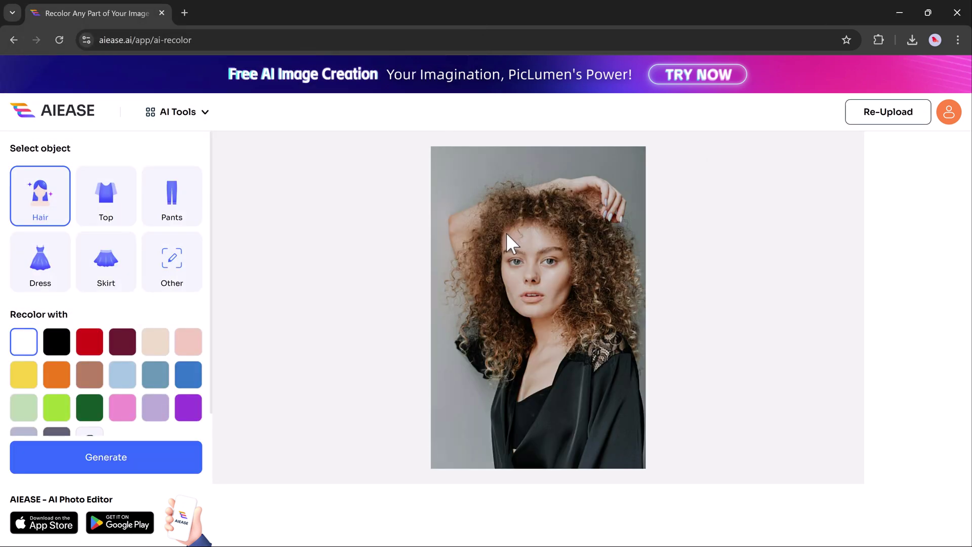
{"action": "left_click", "coordinate": [113, 192]}
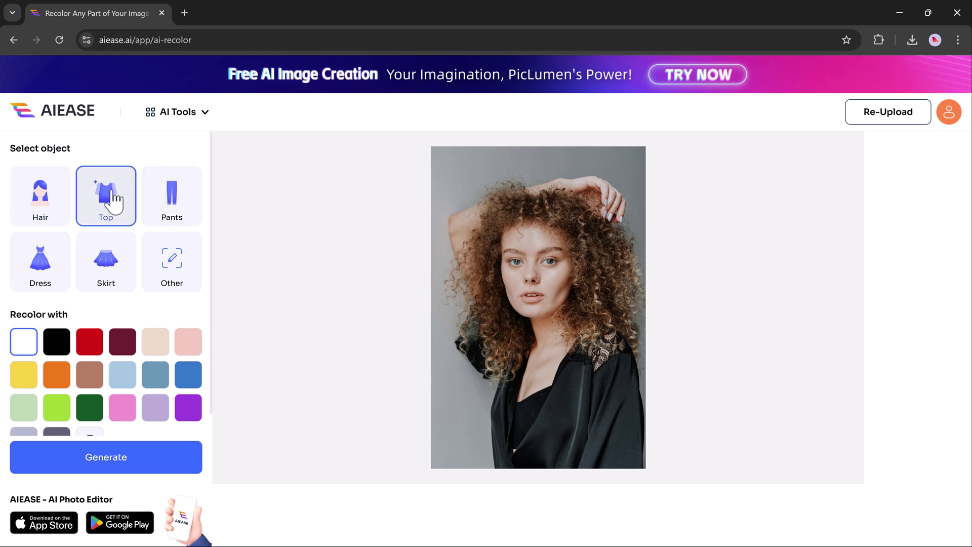
{"action": "scroll", "coordinate": [122, 329], "scroll_direction": "down", "scroll_amount": 1}
{"action": "left_click", "coordinate": [123, 360]}
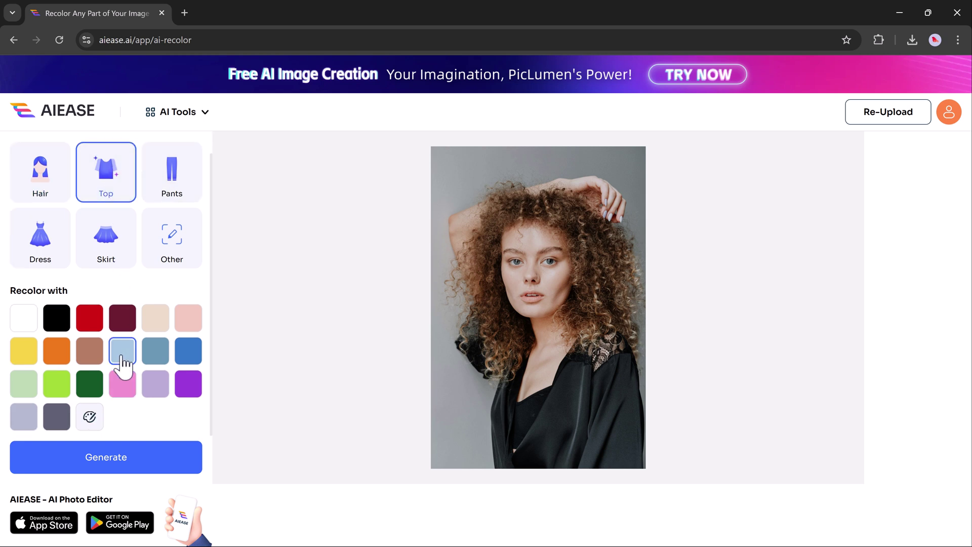
{"action": "left_click", "coordinate": [119, 462]}
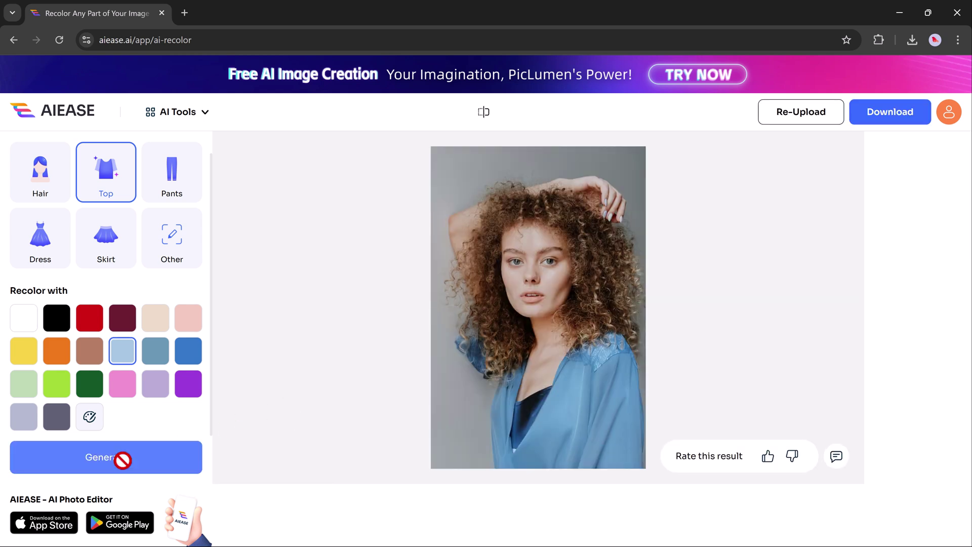
Step: Recolor the woman's hair white
{"action": "left_click", "coordinate": [26, 189]}
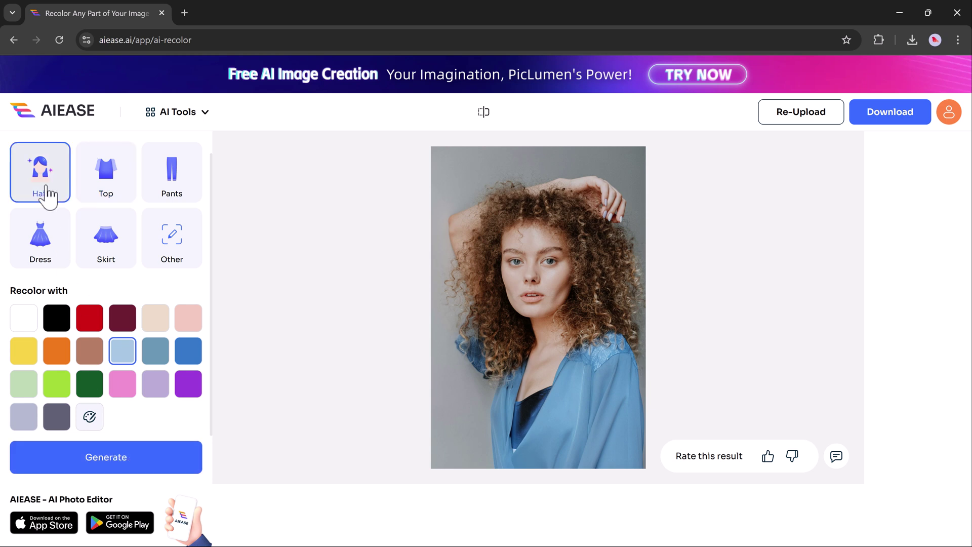
{"action": "left_click", "coordinate": [25, 326]}
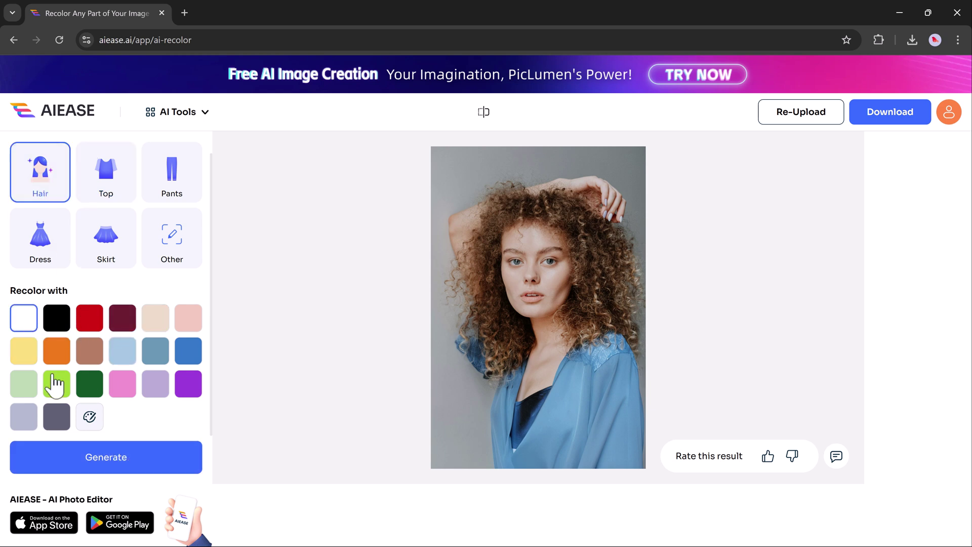
{"action": "left_click", "coordinate": [114, 463]}
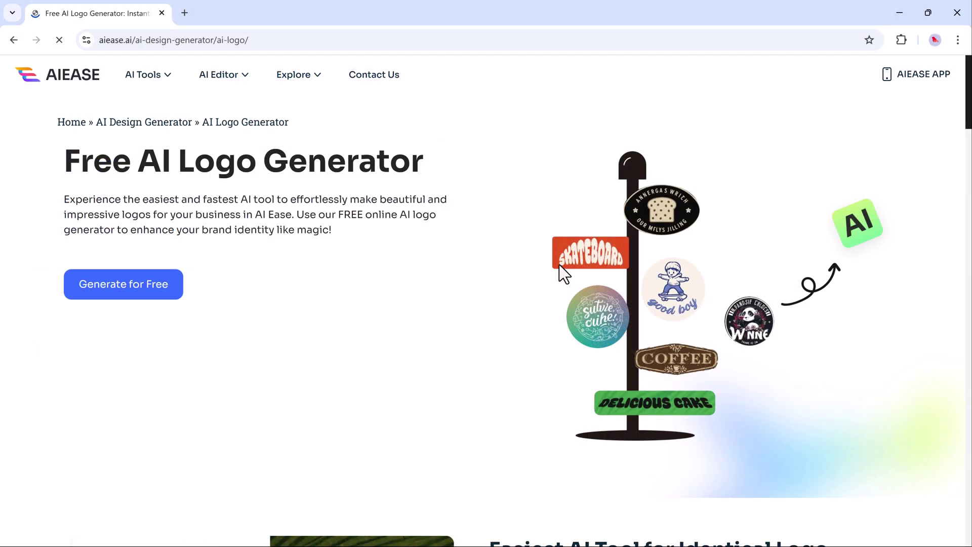
Step: Launch the free logo generator and settle on the 3D logo style after trying Cartoon
{"action": "left_click", "coordinate": [151, 283]}
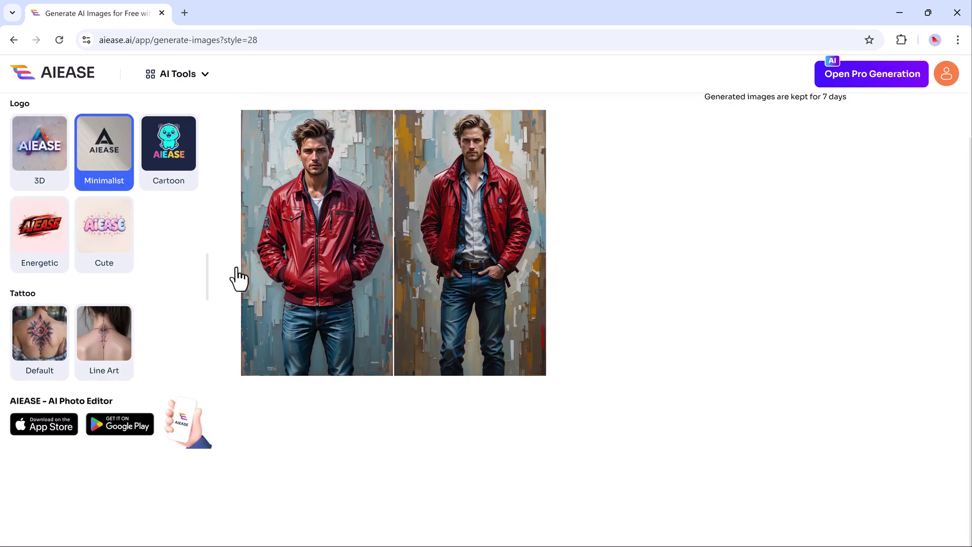
{"action": "left_click", "coordinate": [38, 161]}
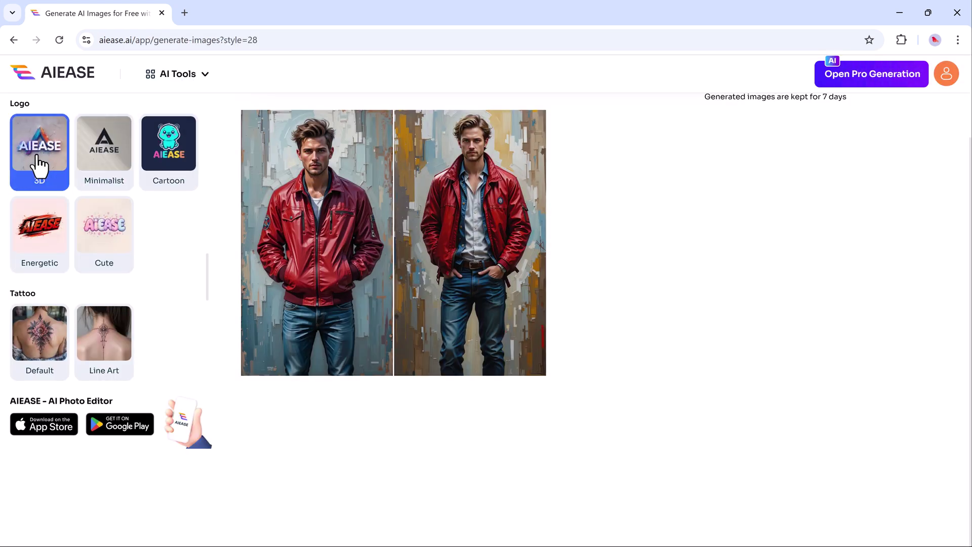
{"action": "left_click", "coordinate": [171, 165]}
{"action": "scroll", "coordinate": [83, 249], "scroll_direction": "up", "scroll_amount": 2}
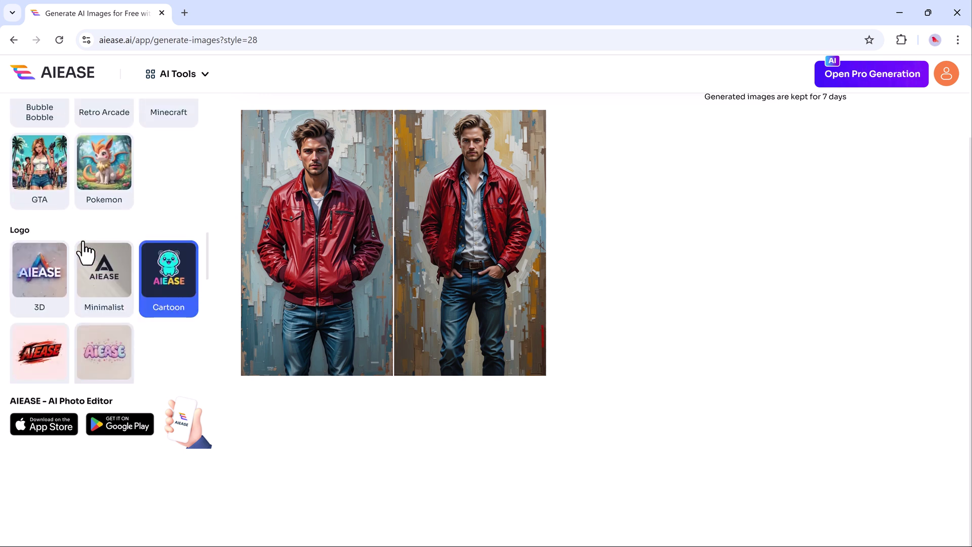
{"action": "left_click", "coordinate": [65, 273]}
{"action": "scroll", "coordinate": [587, 162], "scroll_direction": "up", "scroll_amount": 2}
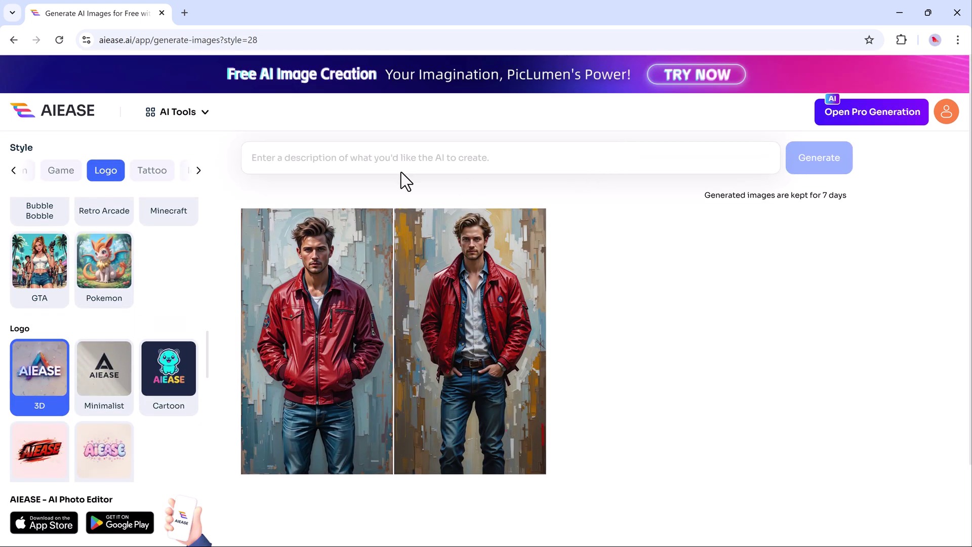
Step: Generate 16:9 logos from the pasted vibrant food agency prompt
{"action": "left_click", "coordinate": [294, 157]}
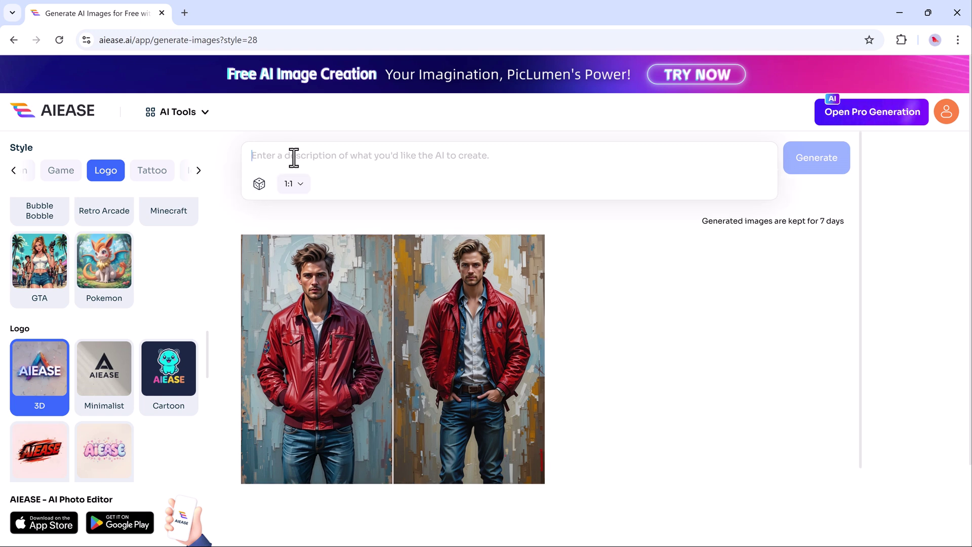
{"action": "left_click", "coordinate": [298, 186]}
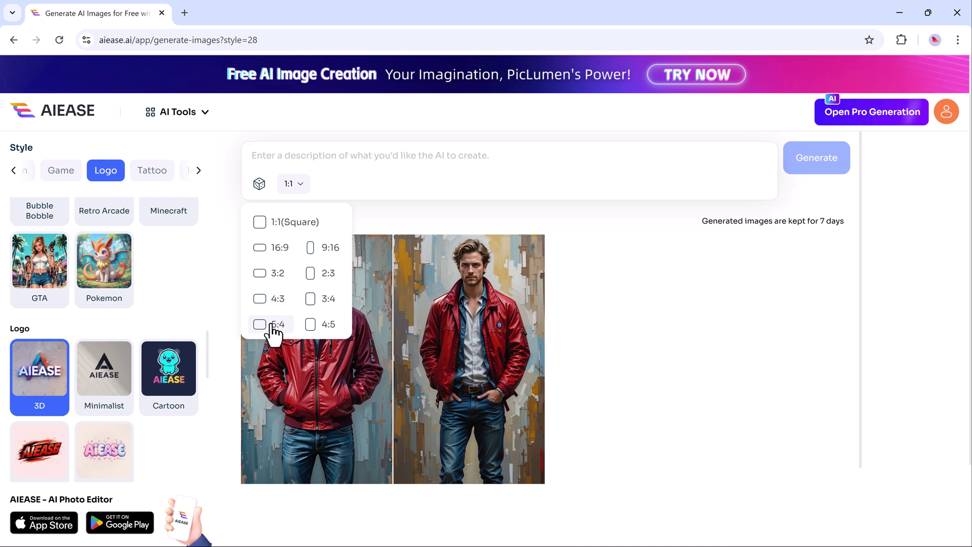
{"action": "left_click", "coordinate": [325, 249]}
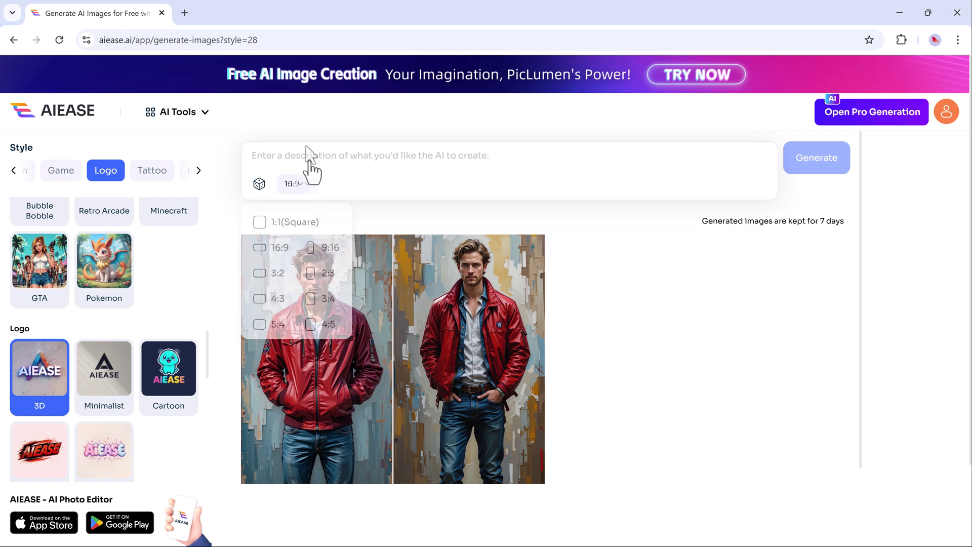
{"action": "left_click", "coordinate": [333, 165]}
{"action": "type", "text": "\"Design a vibrant logo for a food agency. Incorporate fresh ingredients, bold colors, and clean typography to reflect quality, sustainability, and passion for delicious, wholesome food.\""}
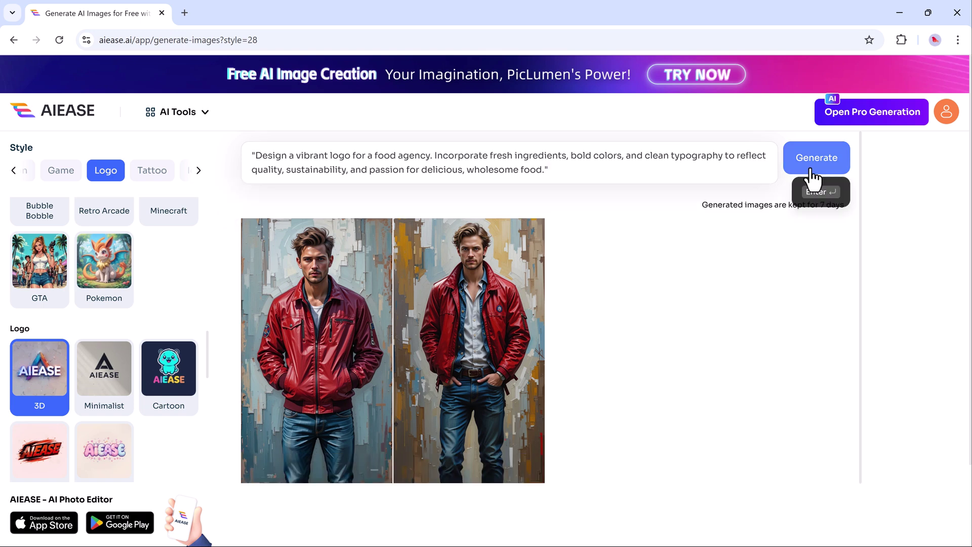
{"action": "left_click", "coordinate": [812, 175]}
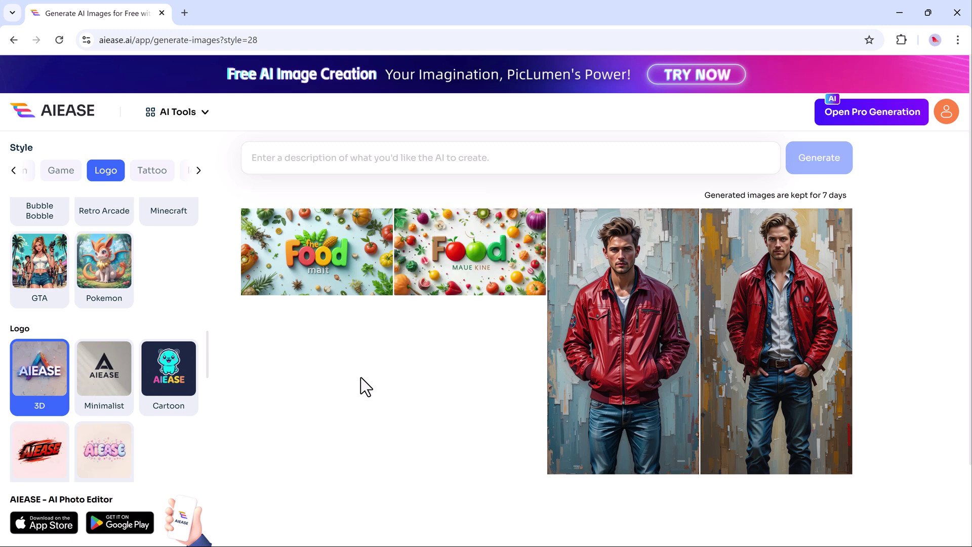
Step: Preview each of the two Food logos up close
{"action": "left_click", "coordinate": [319, 246]}
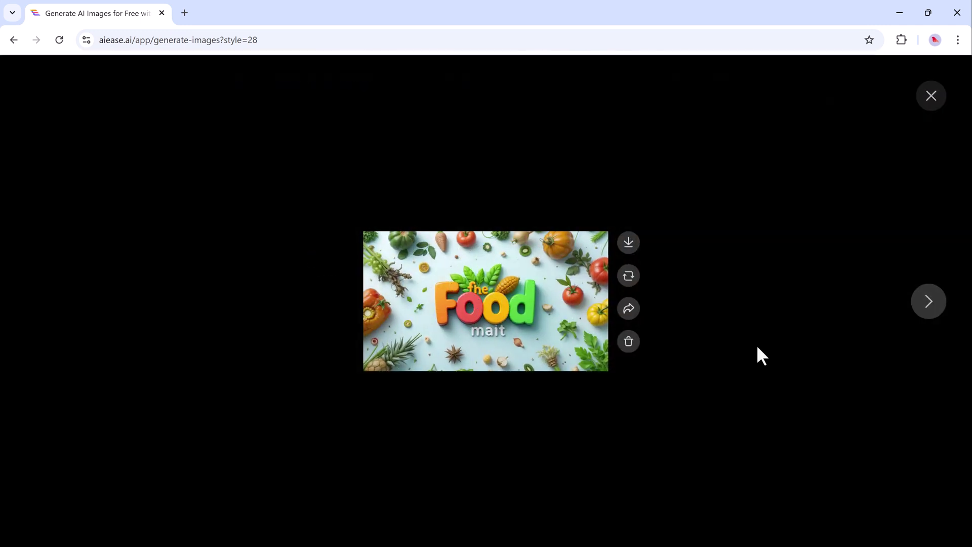
{"action": "left_click", "coordinate": [698, 341]}
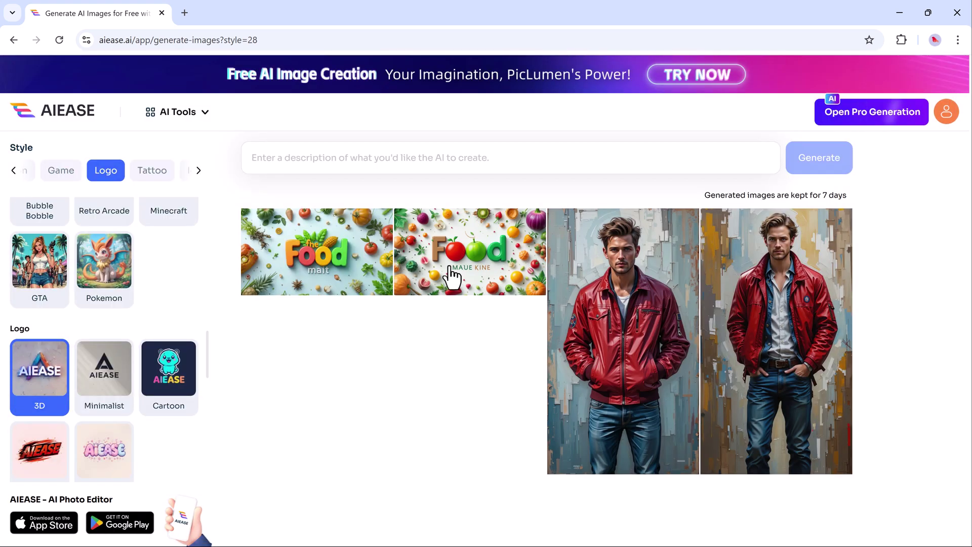
{"action": "left_click", "coordinate": [452, 275]}
{"action": "left_click", "coordinate": [691, 368]}
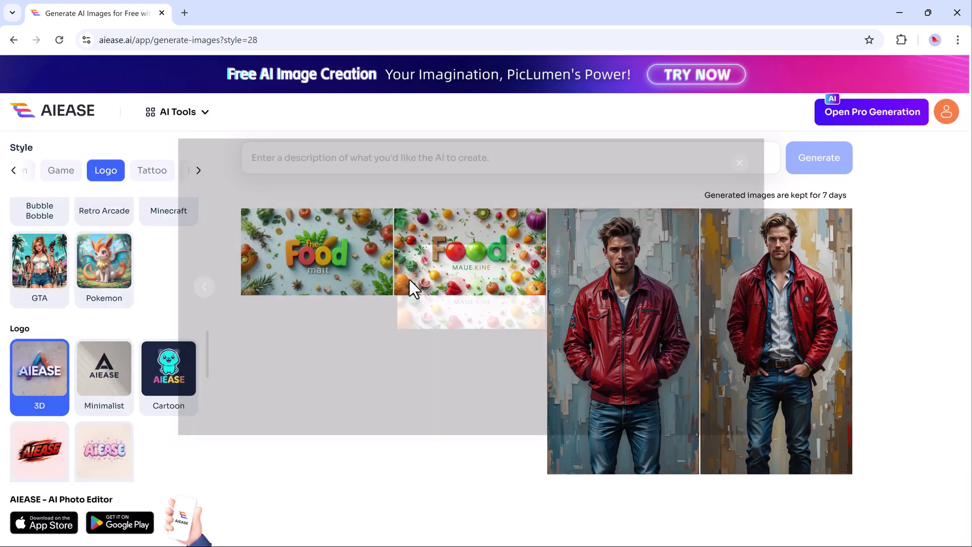
Step: Open the Passport Photo Maker from AI Tools
{"action": "mouse_move", "coordinate": [192, 117]}
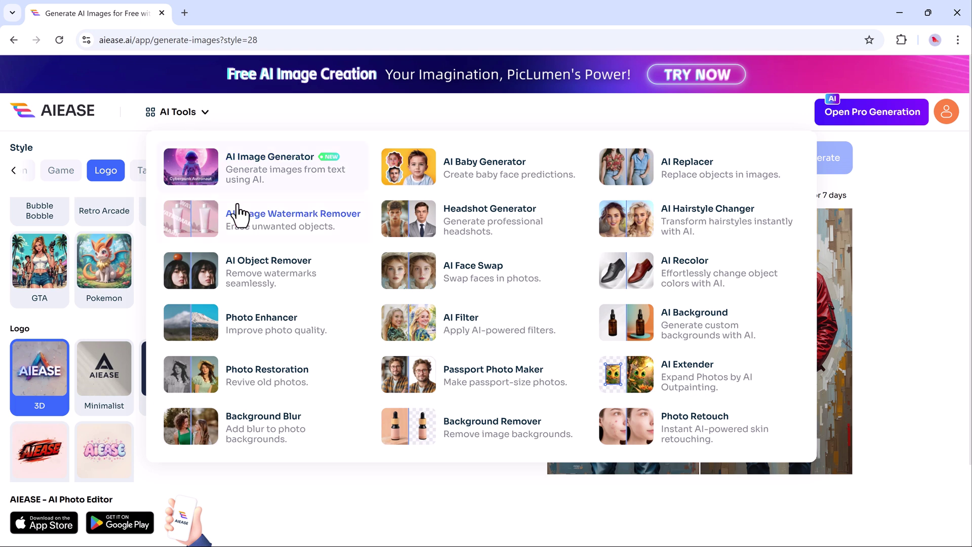
{"action": "left_click", "coordinate": [466, 377]}
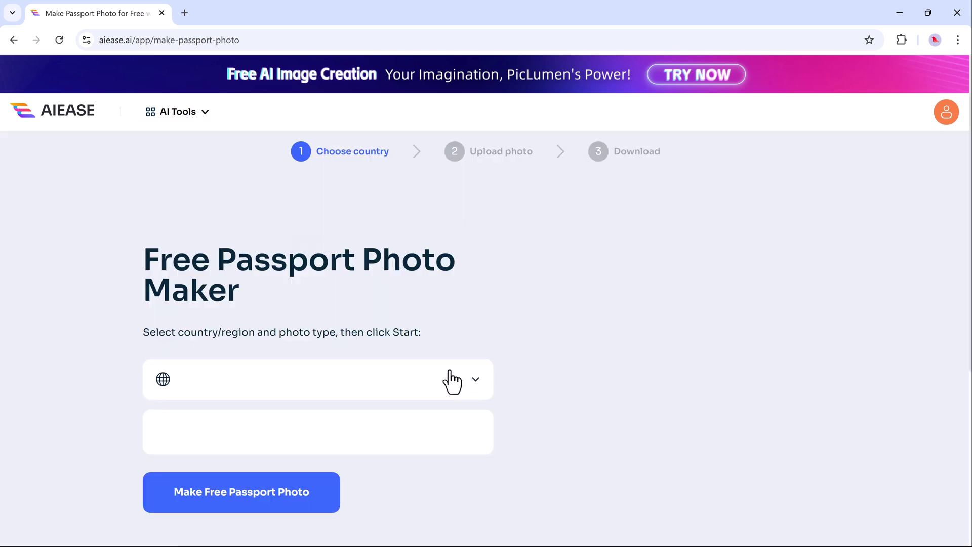
{"action": "scroll", "coordinate": [454, 384], "scroll_direction": "down", "scroll_amount": 2}
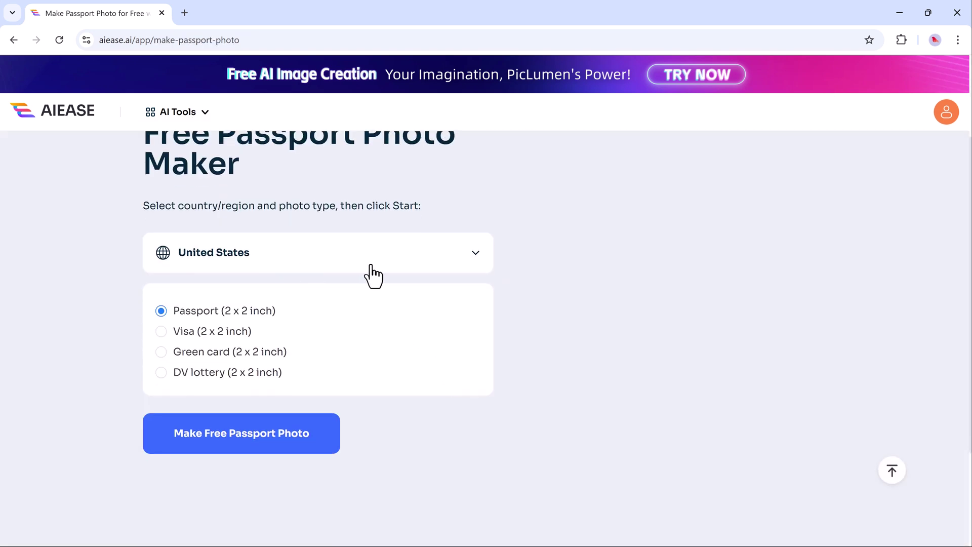
Step: Select United States with the Visa (2 x 2 inch) type and continue to photo upload
{"action": "left_click", "coordinate": [458, 261]}
{"action": "scroll", "coordinate": [337, 348], "scroll_direction": "down", "scroll_amount": 15}
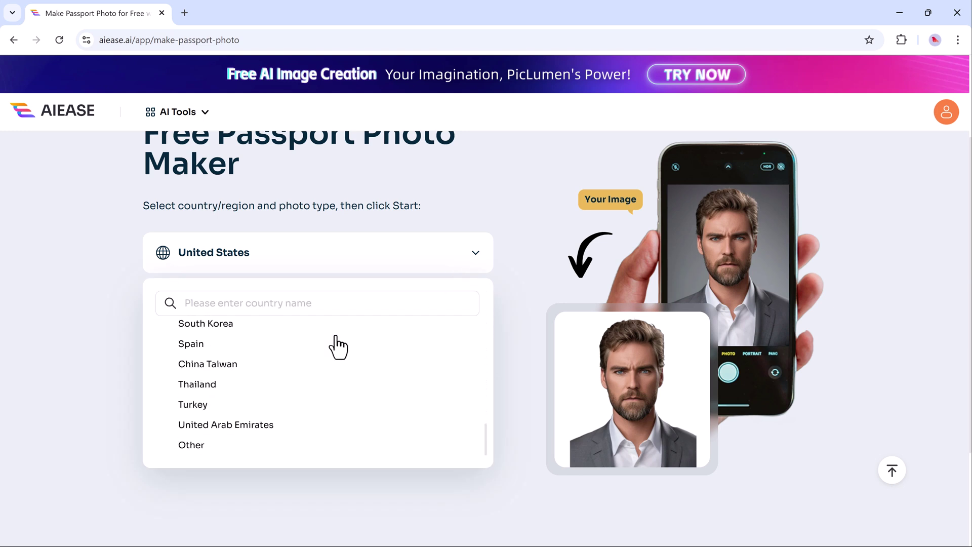
{"action": "scroll", "coordinate": [271, 400], "scroll_direction": "up", "scroll_amount": 15}
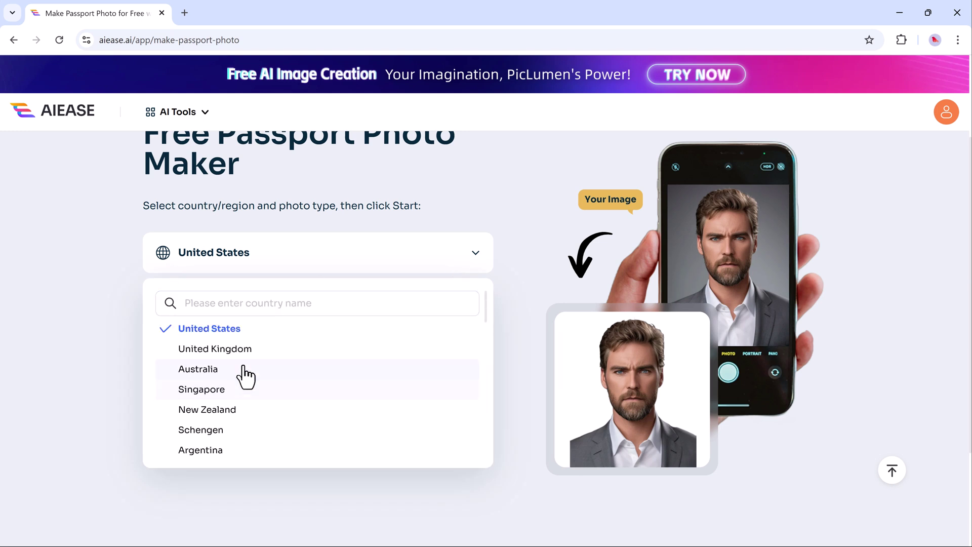
{"action": "left_click", "coordinate": [259, 329]}
{"action": "left_click", "coordinate": [199, 330]}
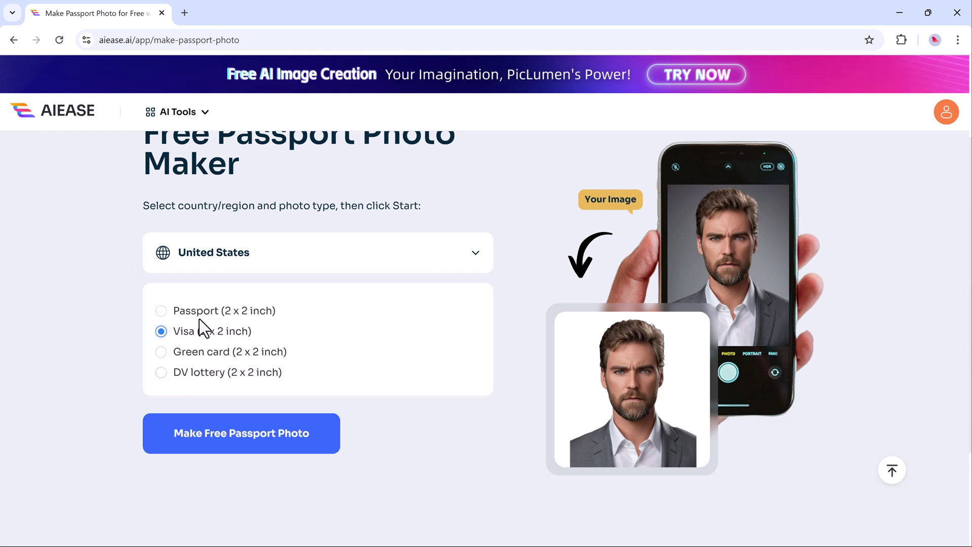
{"action": "left_click", "coordinate": [201, 322]}
{"action": "left_click", "coordinate": [215, 436]}
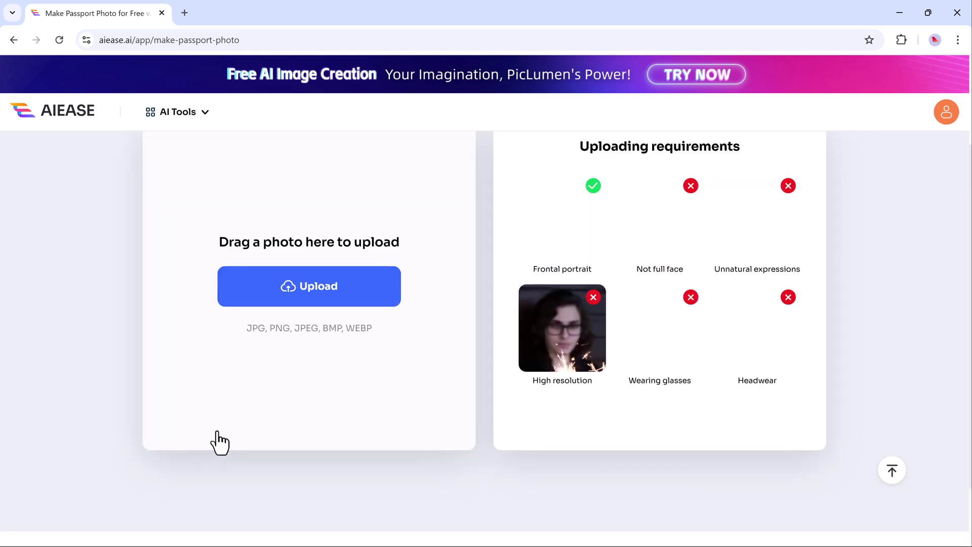
Step: Upload the portrait jpg and generate the visa passport photo from it
{"action": "left_click", "coordinate": [379, 278]}
{"action": "left_click", "coordinate": [360, 133]}
{"action": "double_click", "coordinate": [355, 129]}
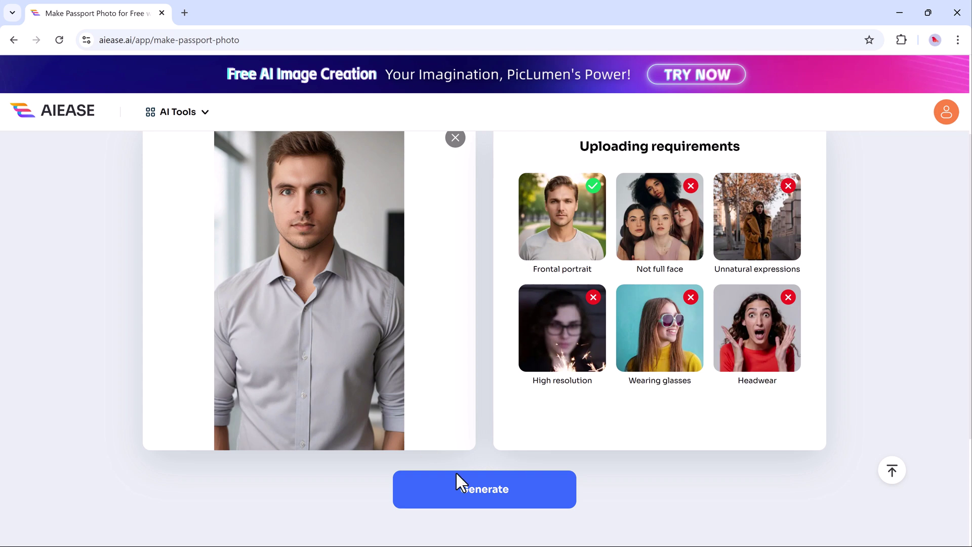
{"action": "left_click", "coordinate": [458, 484]}
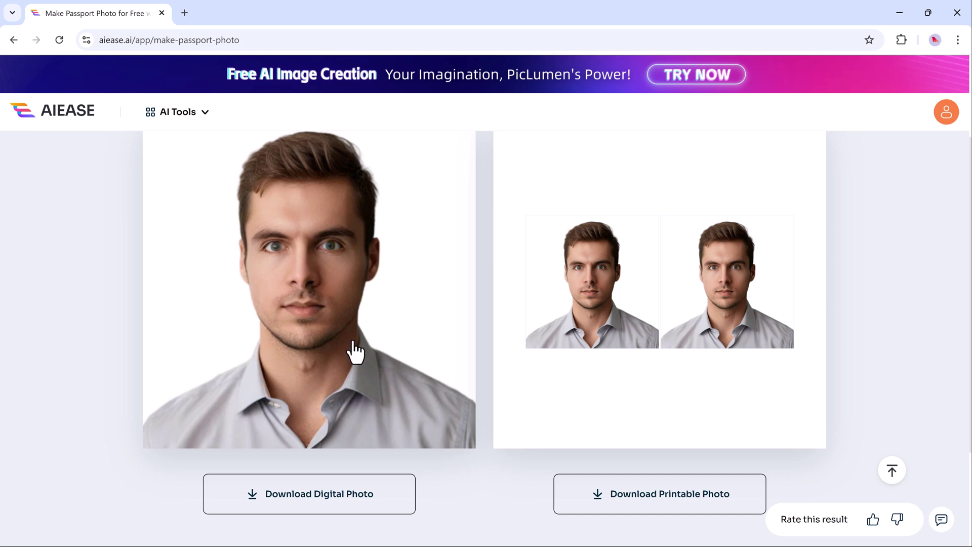
Step: Set the print sheet to 5R (5*7inch), download it, and return to the homepage
{"action": "scroll", "coordinate": [349, 347], "scroll_direction": "up", "scroll_amount": 1}
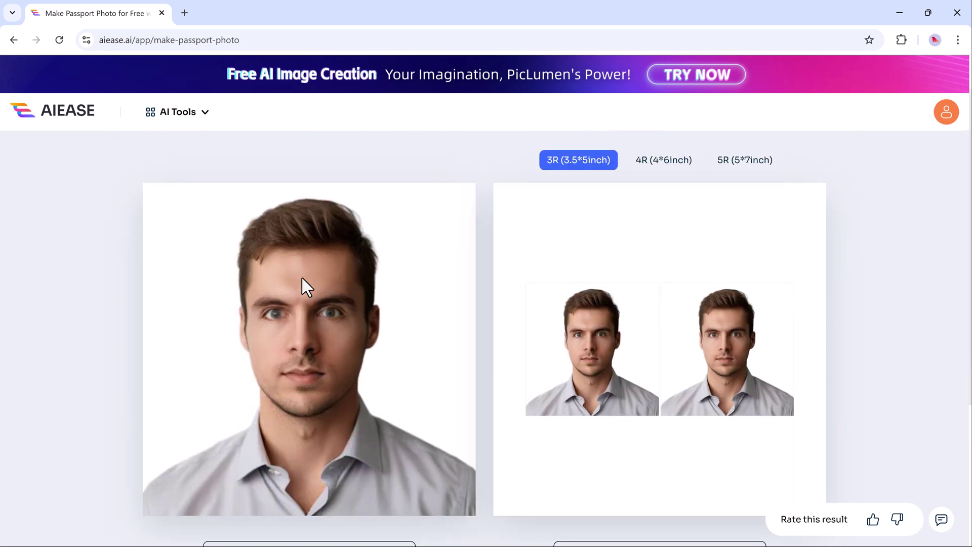
{"action": "left_click", "coordinate": [667, 160]}
{"action": "left_click", "coordinate": [742, 161]}
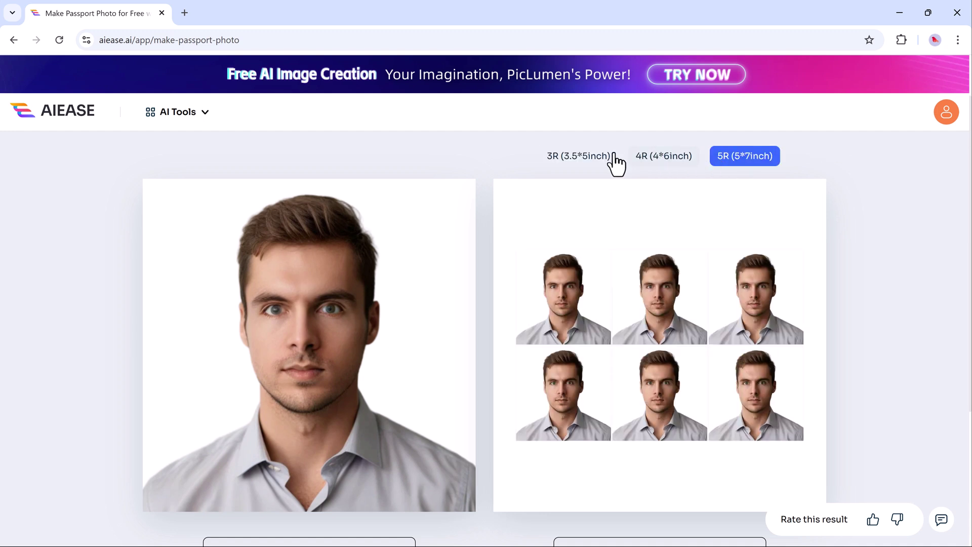
{"action": "scroll", "coordinate": [659, 278], "scroll_direction": "down", "scroll_amount": 2}
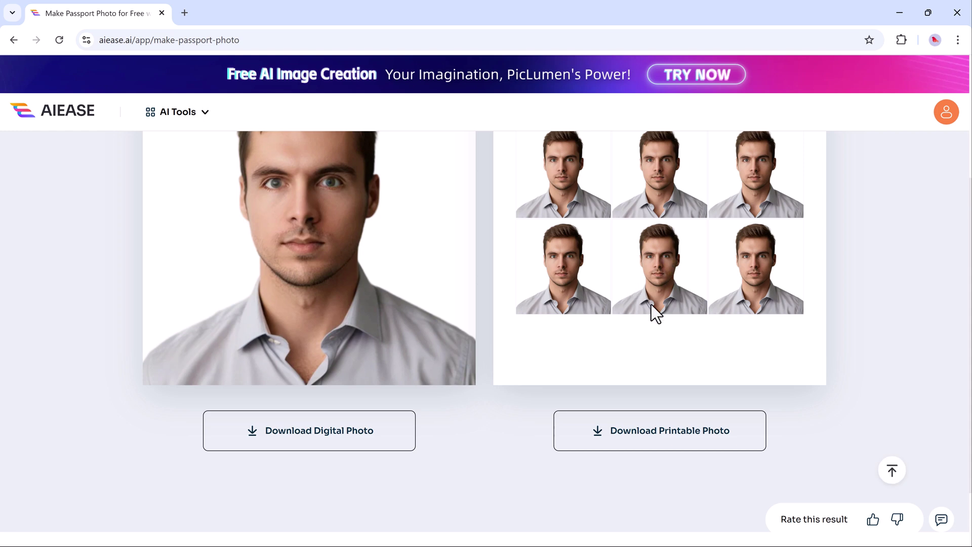
{"action": "left_click", "coordinate": [607, 438]}
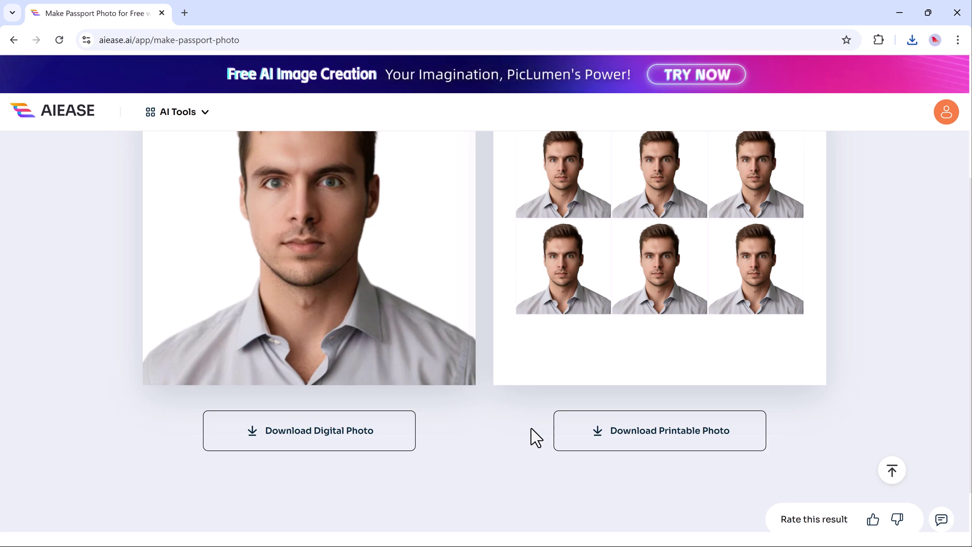
{"action": "scroll", "coordinate": [490, 369], "scroll_direction": "up", "scroll_amount": 5}
{"action": "left_click", "coordinate": [200, 112]}
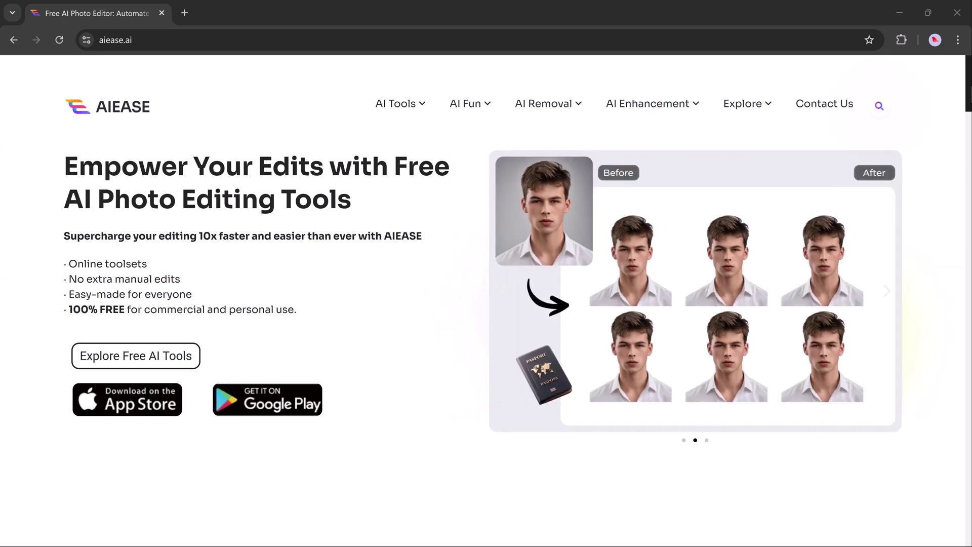
Step: Step the showcase through Passport Photo Maker, AI Image Enlarger and Photo Enhancer, then scroll to AI Headshots
{"action": "scroll", "coordinate": [486, 304], "scroll_direction": "down", "scroll_amount": 10}
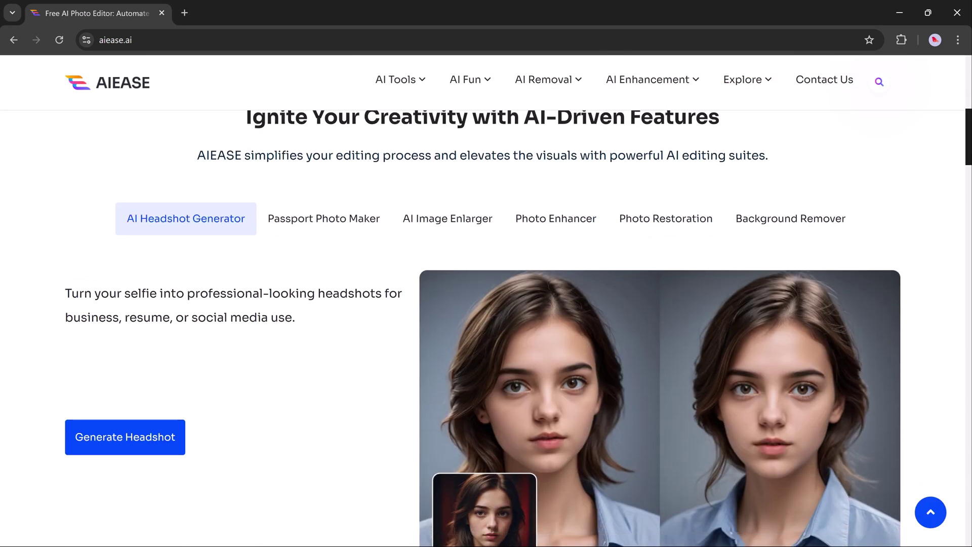
{"action": "left_click", "coordinate": [347, 235]}
{"action": "left_click", "coordinate": [460, 223]}
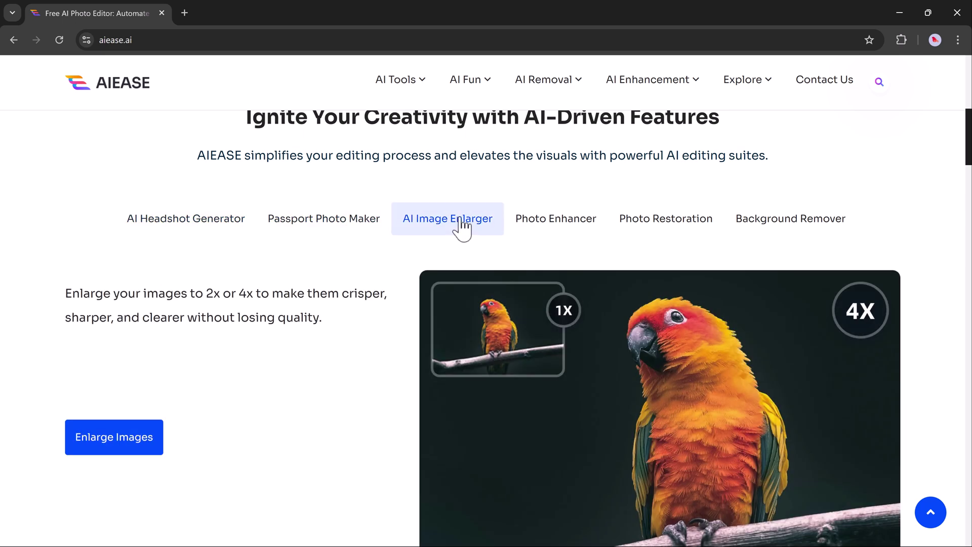
{"action": "left_click", "coordinate": [557, 226]}
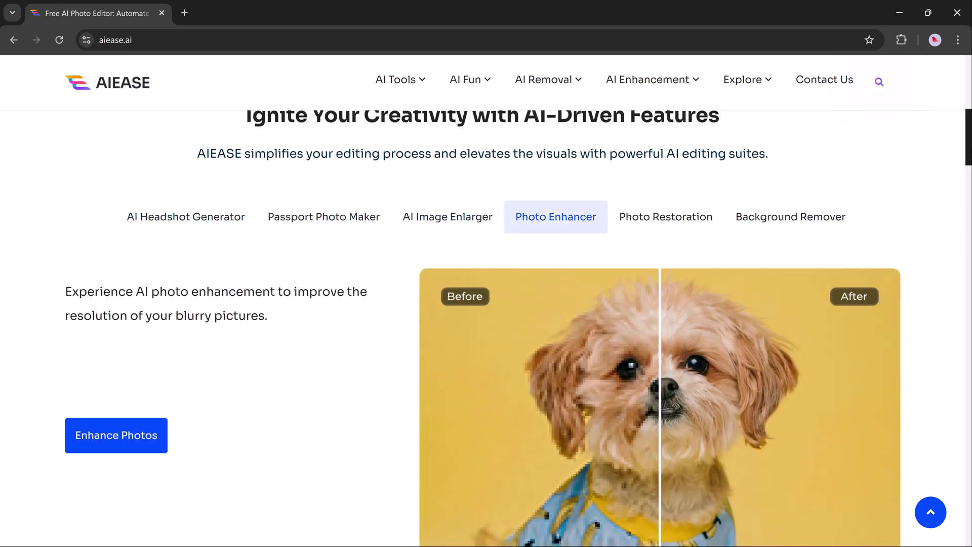
{"action": "scroll", "coordinate": [486, 324], "scroll_direction": "down", "scroll_amount": 10}
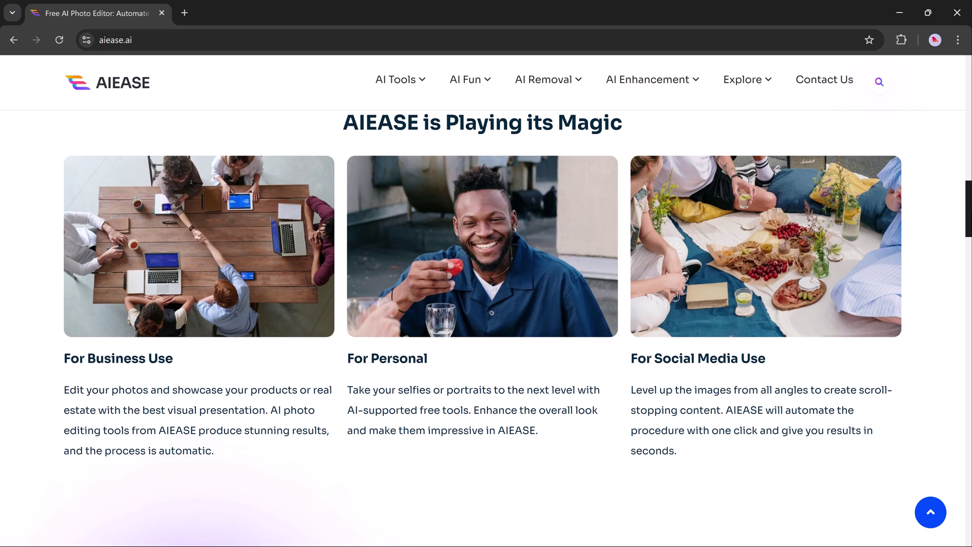
{"action": "scroll", "coordinate": [486, 324], "scroll_direction": "down", "scroll_amount": 8}
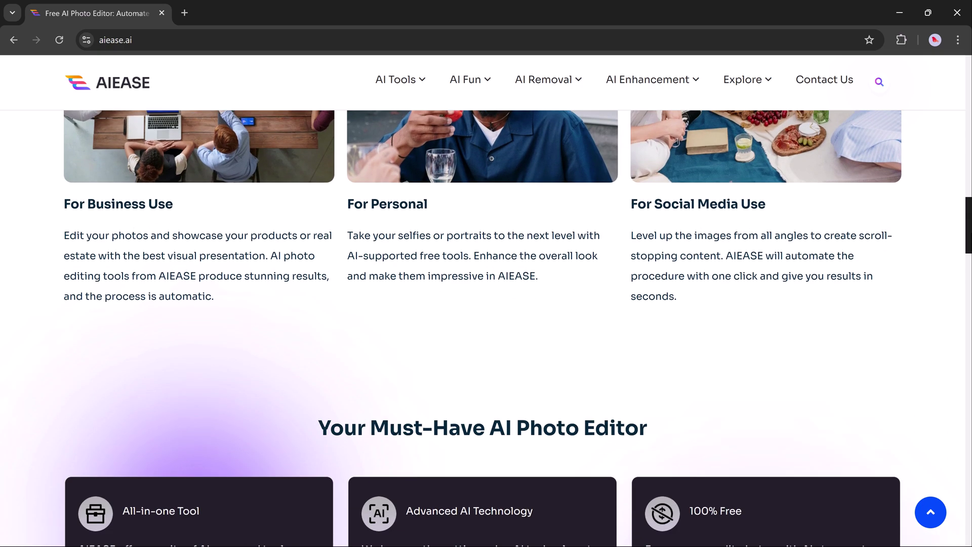
{"action": "scroll", "coordinate": [486, 324], "scroll_direction": "down", "scroll_amount": 7}
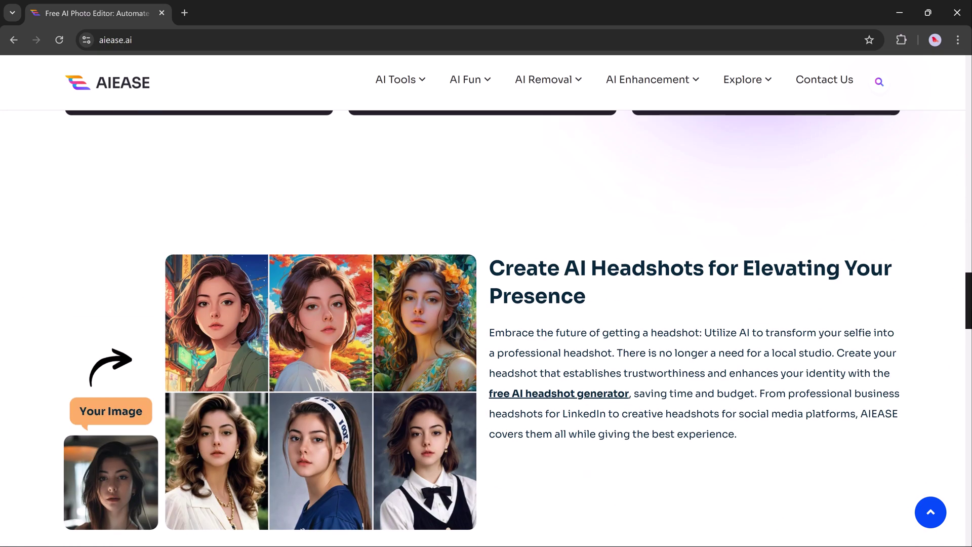